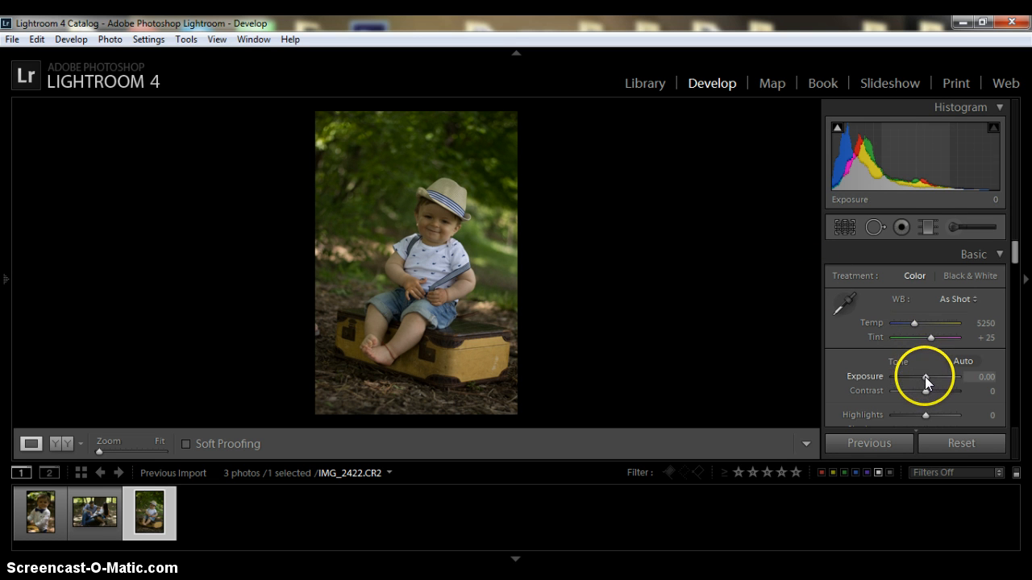
- Raise the Exposure to +0.95 and set the white balance by sampling the boy's white shirt as the neutral
drag(925, 377, 931, 378)
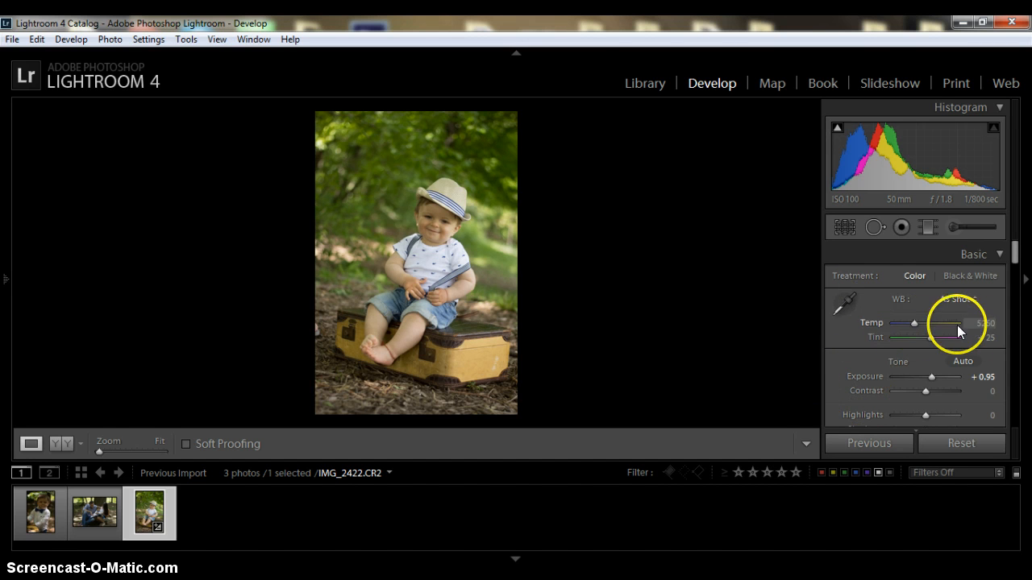
click(841, 306)
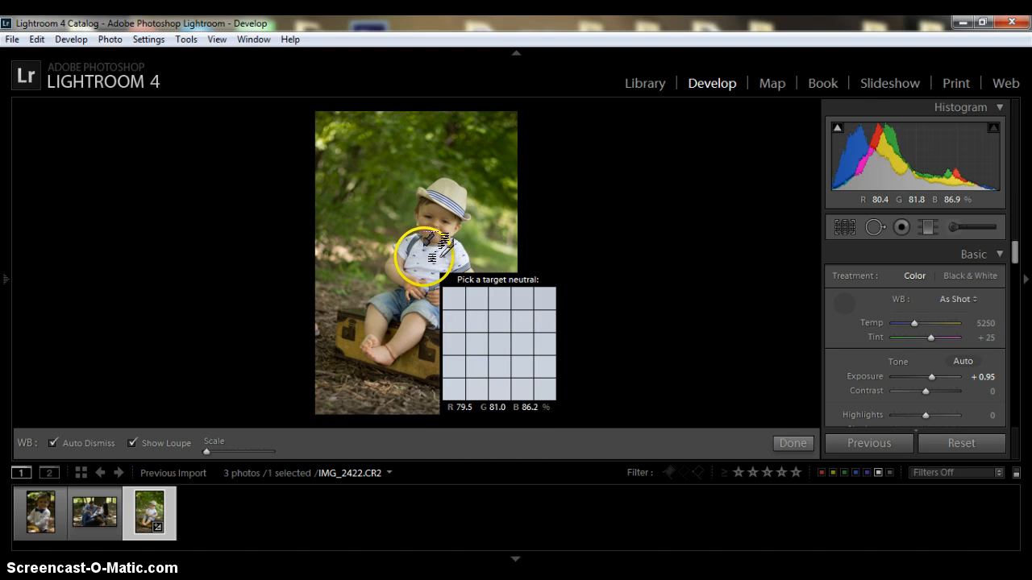
click(429, 258)
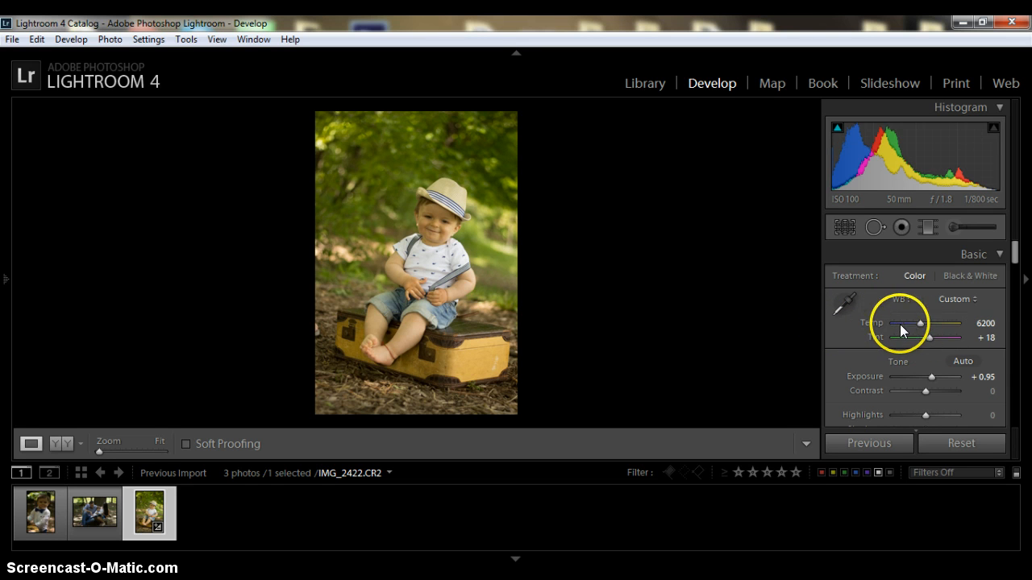
- Cool the photo by setting the white balance Temp to 4262
drag(918, 322, 907, 325)
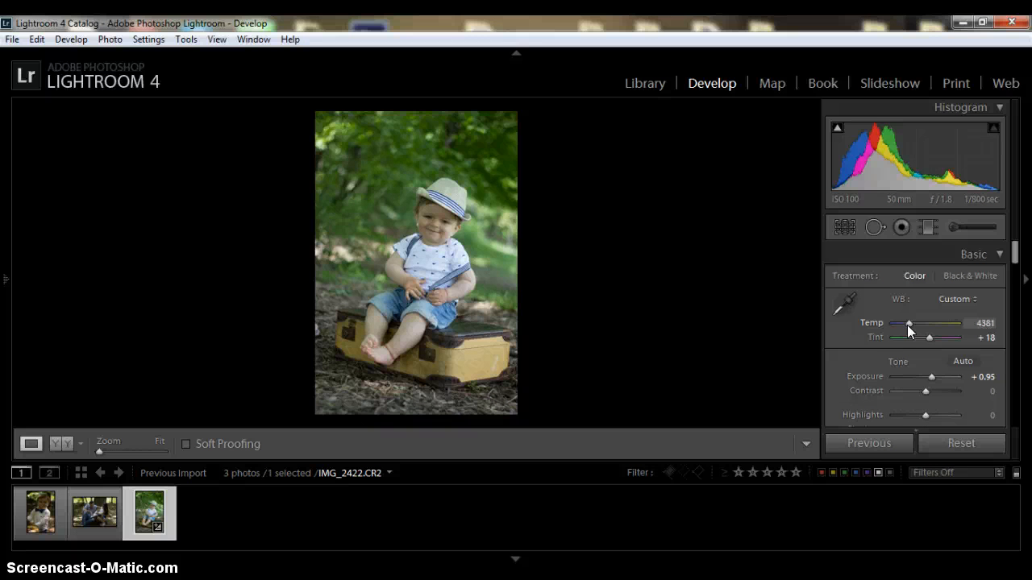
mouse_move(910, 323)
mouse_down()
mouse_move(886, 323)
mouse_move(1023, 322)
mouse_move(910, 326)
mouse_up()
click(674, 326)
drag(703, 408, 782, 336)
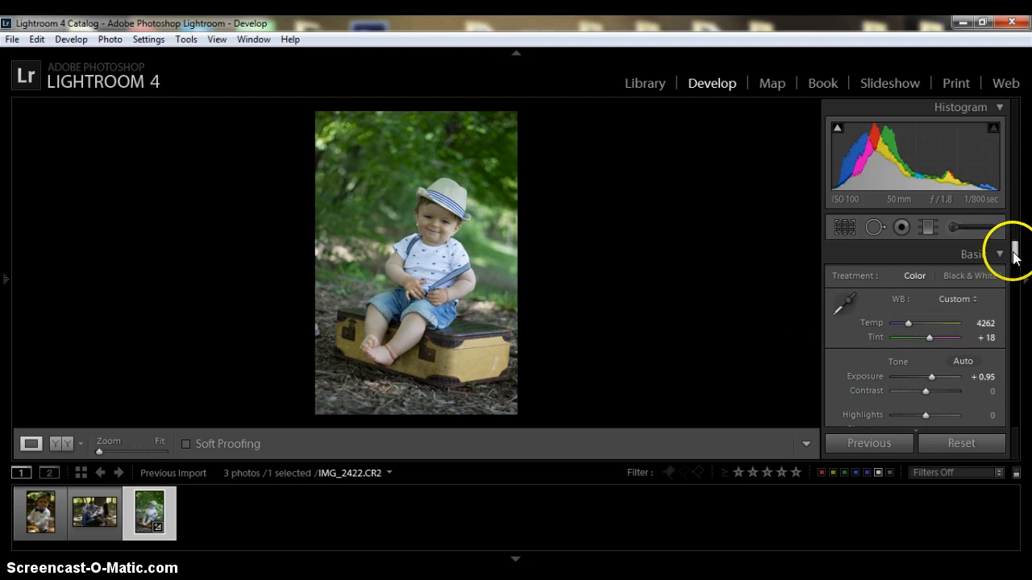
- Set Shadows to +48, Highlights to +10, Exposure to +1.43 and Contrast to +26
drag(1015, 255, 1016, 265)
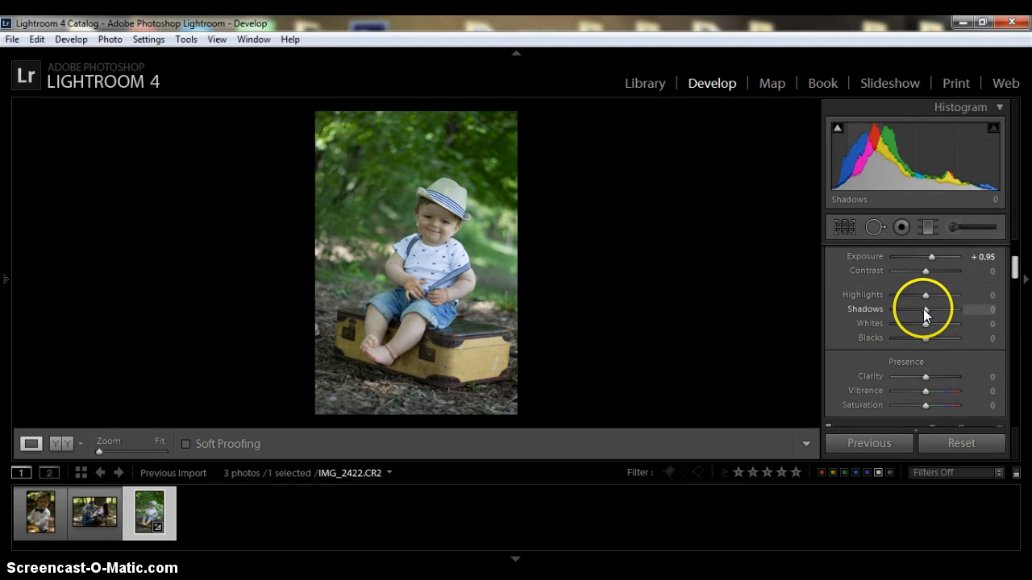
mouse_move(924, 309)
mouse_down()
mouse_move(970, 311)
mouse_move(833, 325)
mouse_move(956, 321)
mouse_move(913, 320)
mouse_move(939, 317)
mouse_move(894, 296)
mouse_move(955, 292)
mouse_move(884, 296)
mouse_move(942, 296)
mouse_move(911, 299)
mouse_move(934, 299)
mouse_move(926, 295)
mouse_up()
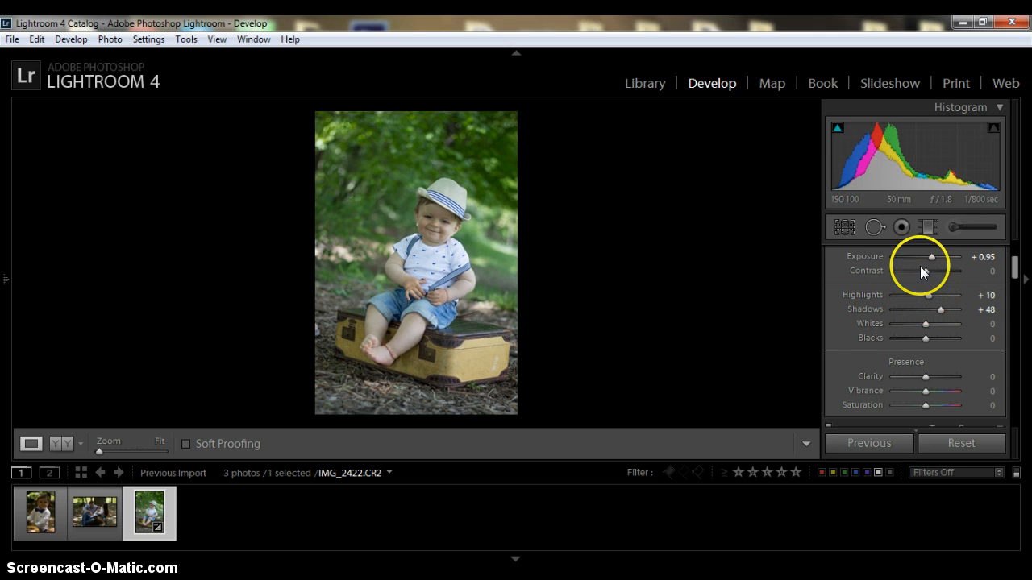
drag(930, 255, 933, 255)
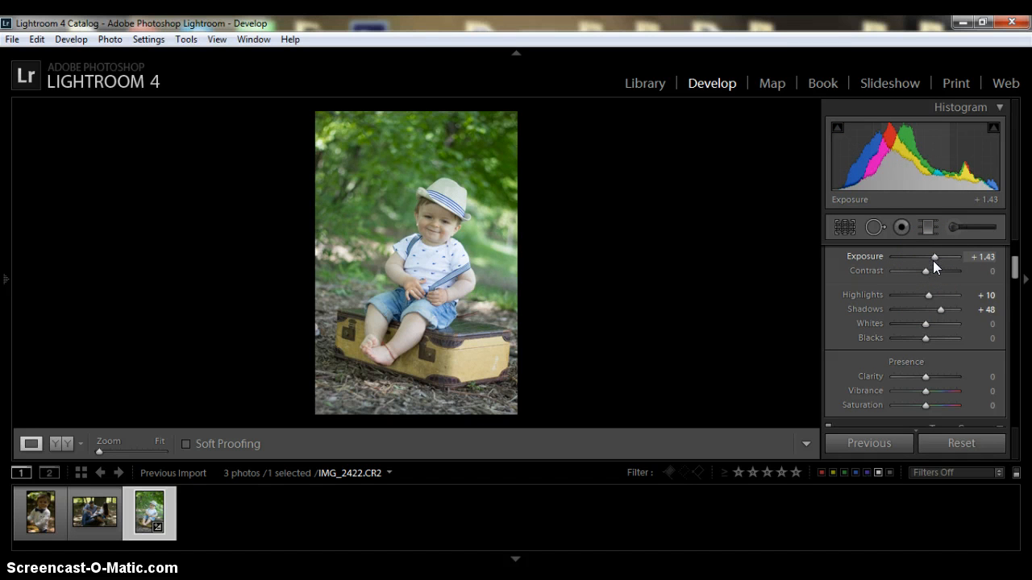
mouse_move(928, 268)
mouse_down()
mouse_move(883, 276)
mouse_move(969, 273)
mouse_move(932, 273)
mouse_up()
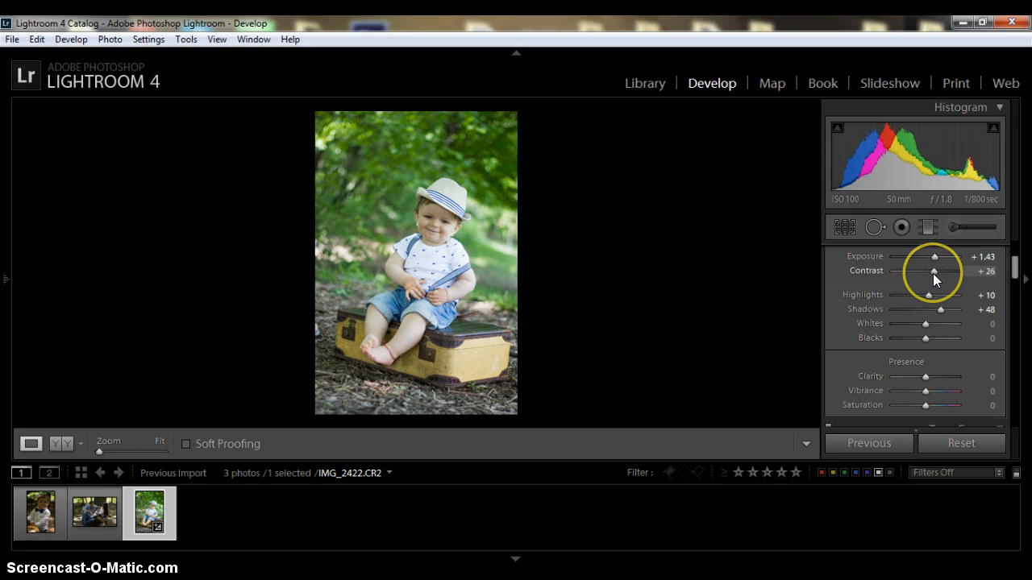
- Apply the automatic tone adjustment to the photo and raise the Exposure to +1.67
drag(1015, 275, 1014, 261)
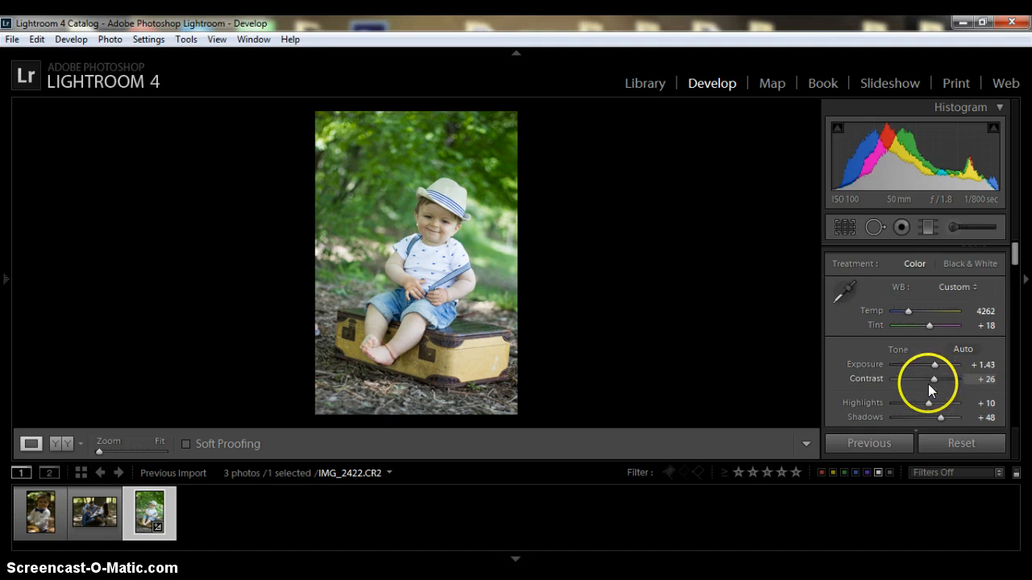
click(971, 349)
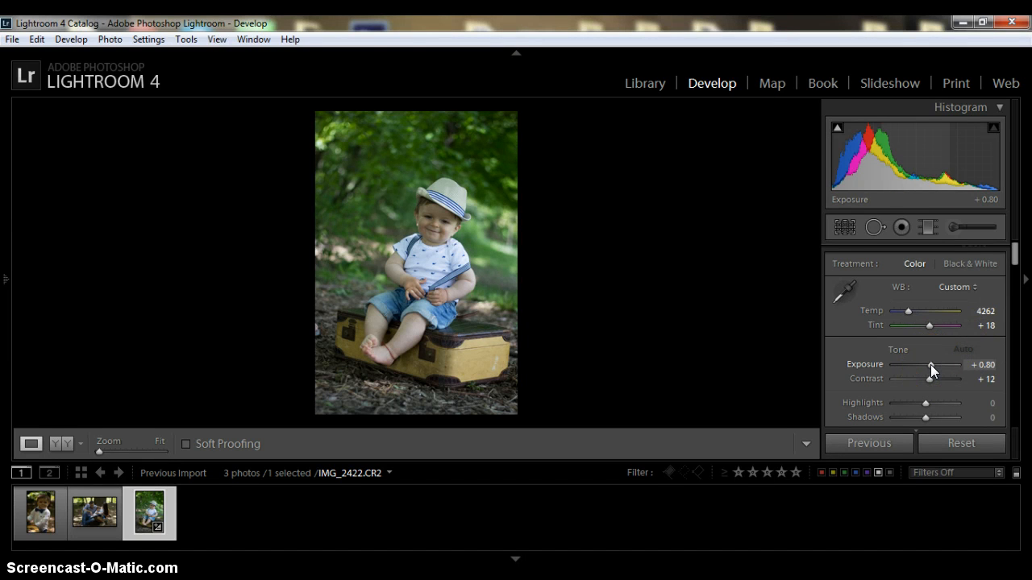
drag(931, 364, 934, 366)
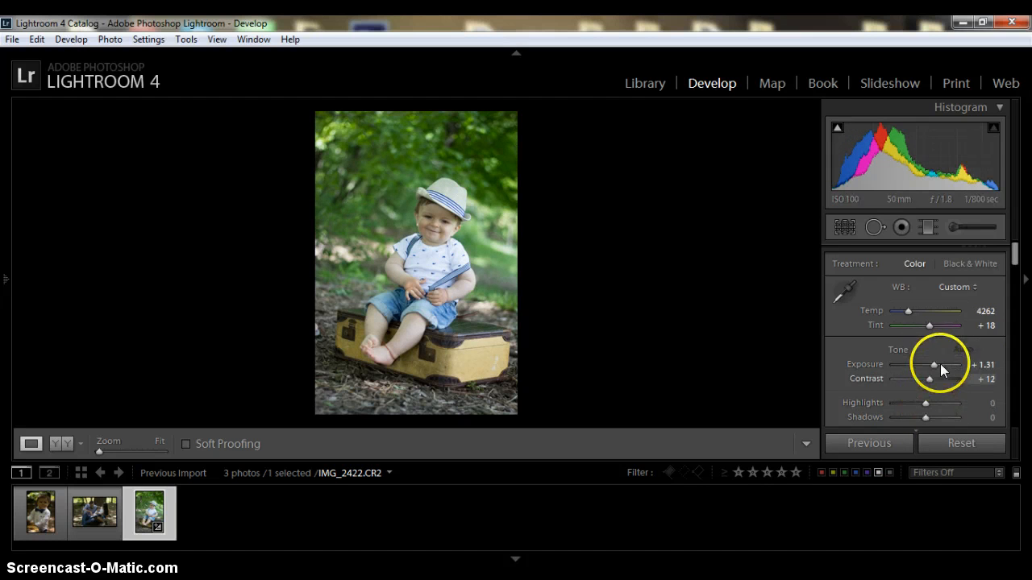
drag(936, 365, 938, 365)
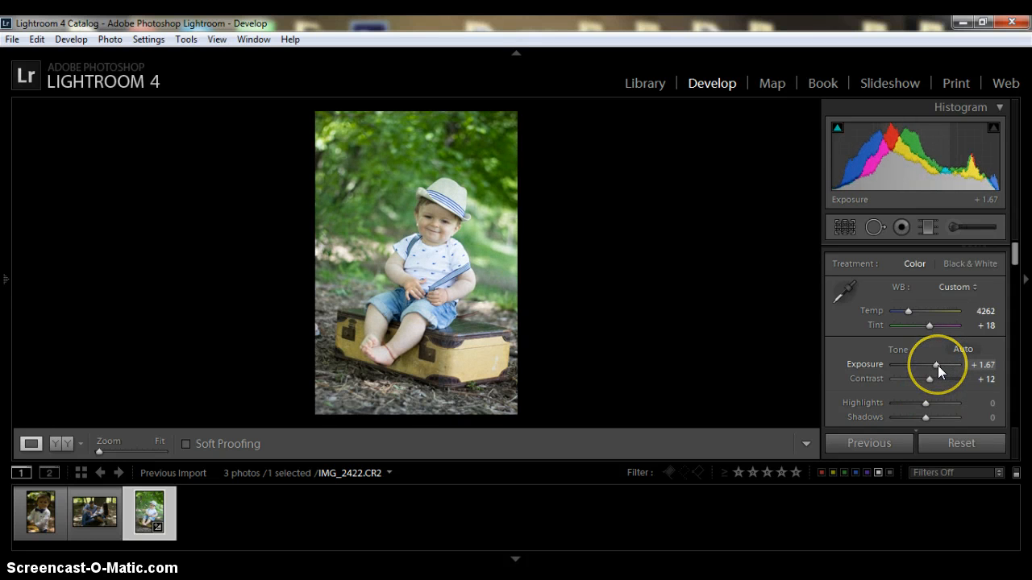
- Refine the tone with Shadows at −43, Blacks at +21, Exposure at +2.02 and Contrast at +29
drag(1010, 249, 1010, 262)
drag(923, 337, 834, 355)
mouse_move(913, 367)
mouse_down()
mouse_move(958, 373)
mouse_move(889, 379)
mouse_move(950, 374)
mouse_move(931, 371)
mouse_up()
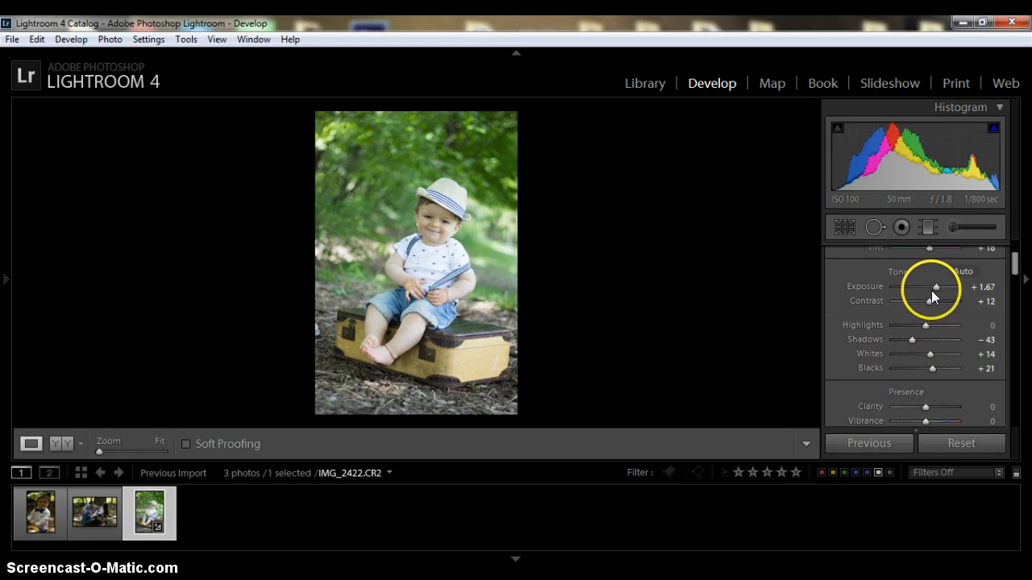
drag(936, 286, 934, 304)
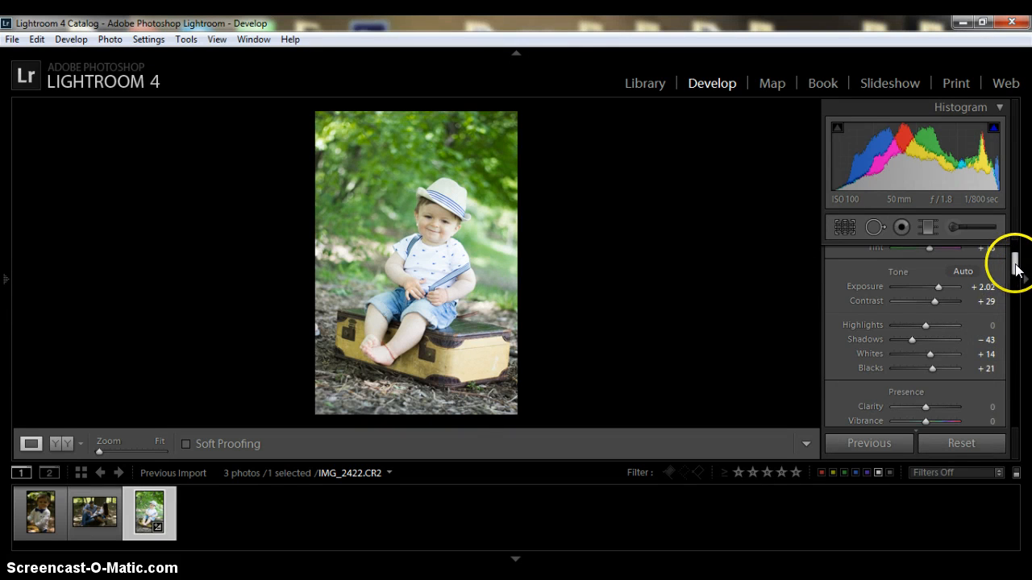
- Activate the Adjustment Brush and resize its tip over the boy's face to a small brush
drag(1016, 269, 1014, 231)
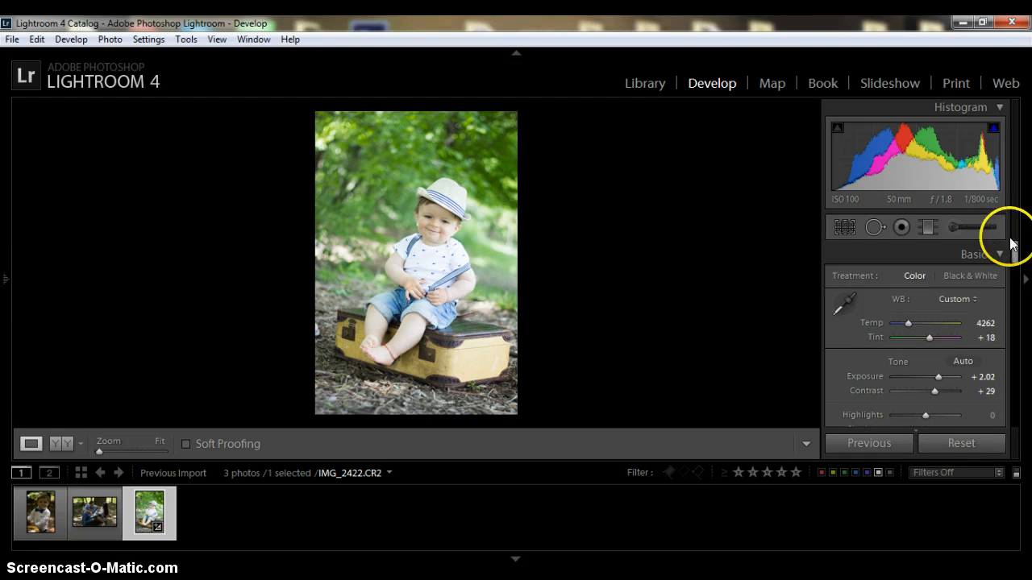
click(952, 228)
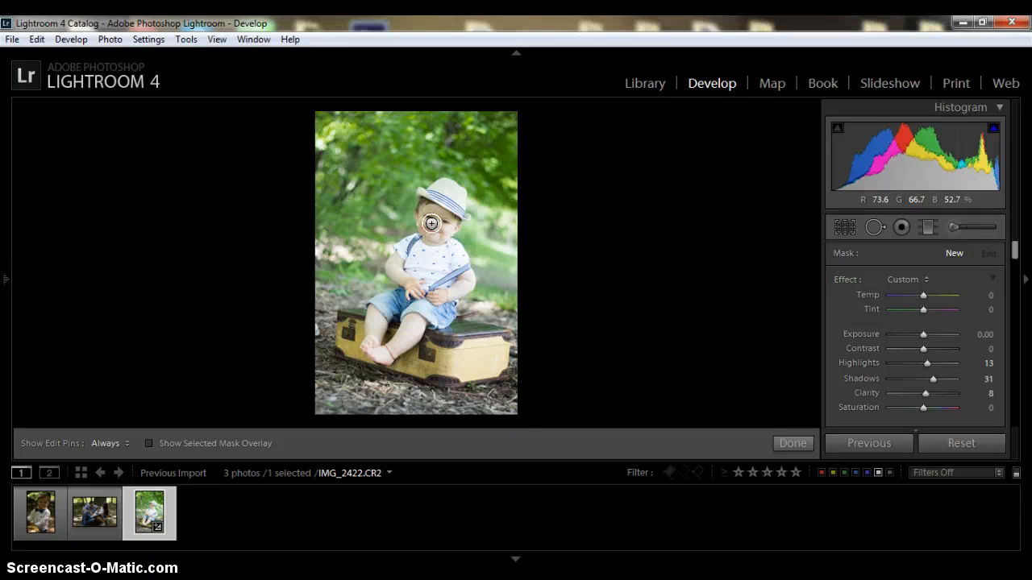
scroll(432, 224, up, 4)
scroll(431, 224, up, 2)
scroll(432, 224, down, 6)
scroll(431, 223, down, 2)
scroll(431, 224, up, 4)
scroll(431, 223, up, 3)
scroll(431, 224, down, 3)
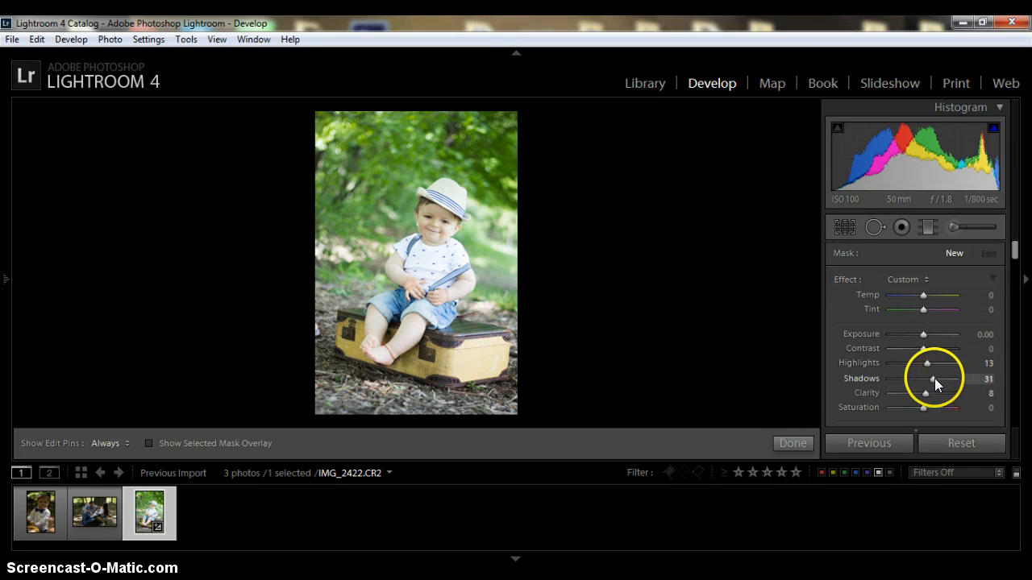
- Reset the brush's Shadows, Highlights and Noise to 0, leaving a strong Sharpness effect for painting
drag(934, 378, 928, 388)
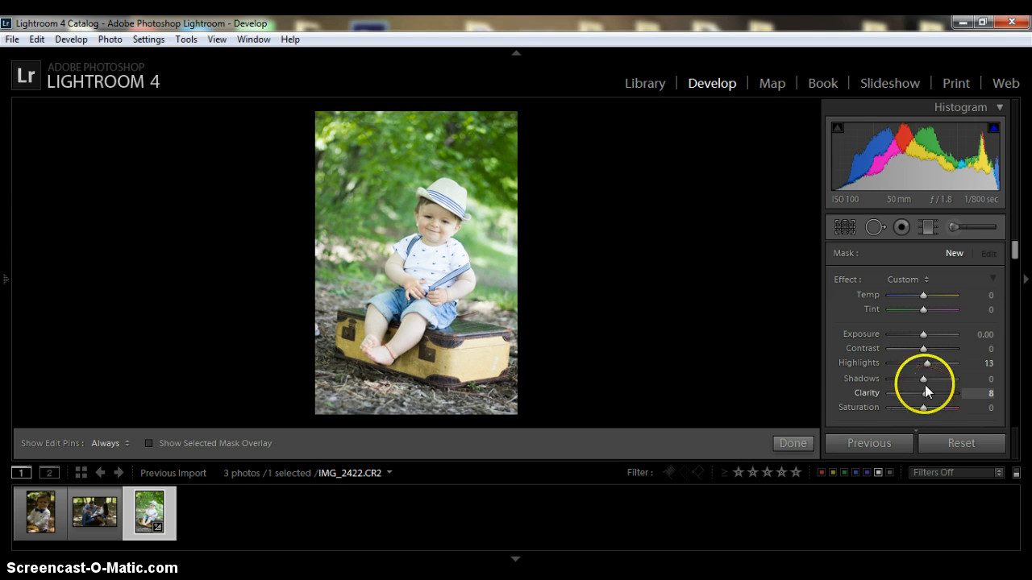
double_click(923, 364)
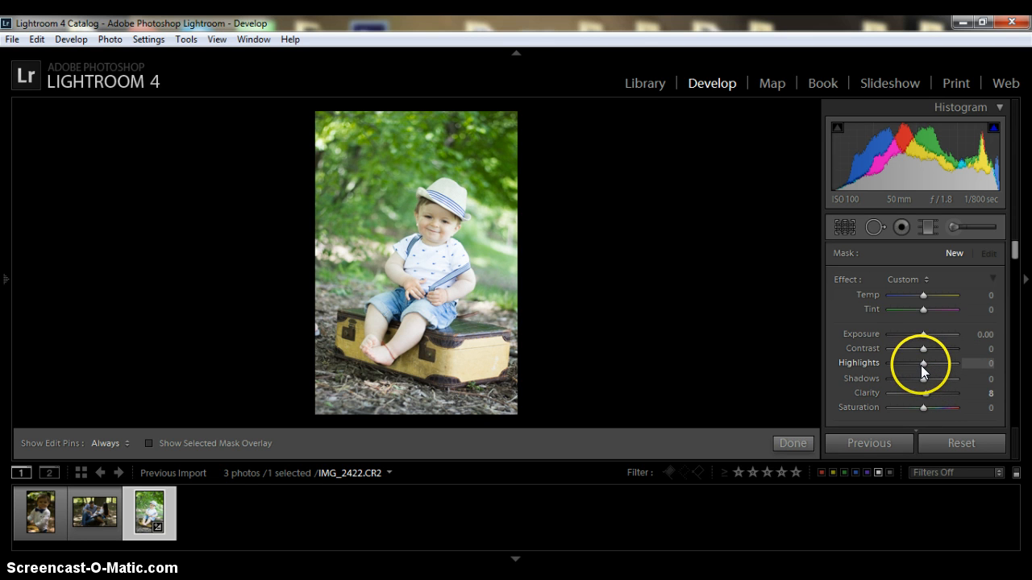
scroll(1014, 253, down, 2)
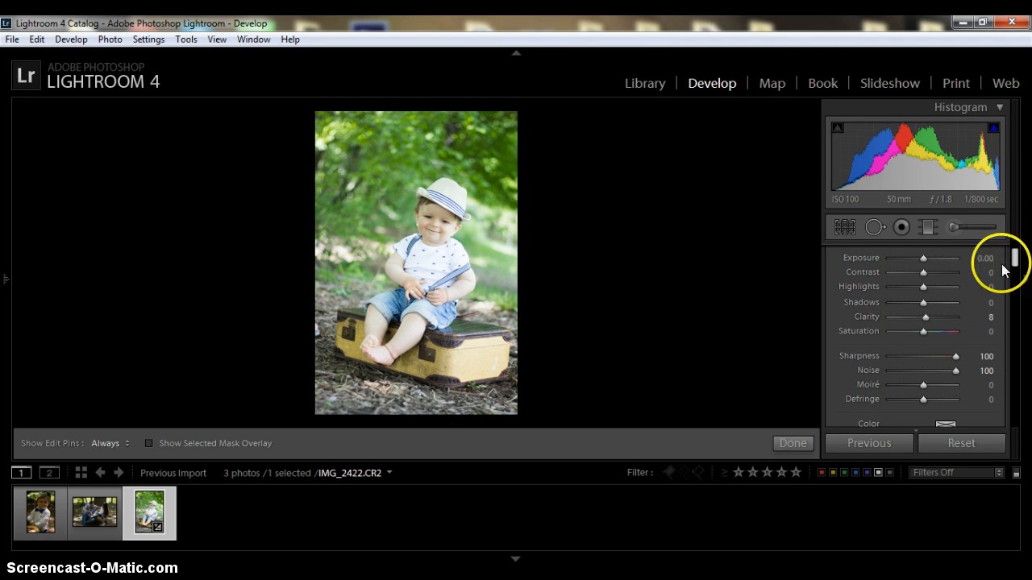
mouse_move(954, 371)
mouse_down()
mouse_move(919, 374)
mouse_move(959, 358)
mouse_up()
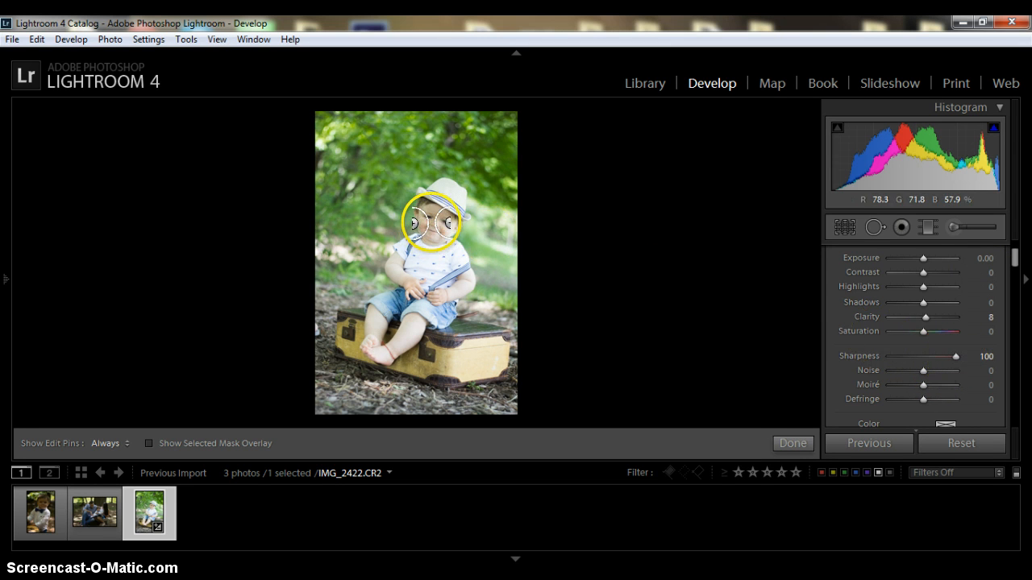
- Paint the sharpening effect over the boy's eye area and finish the brush adjustment
key(h)
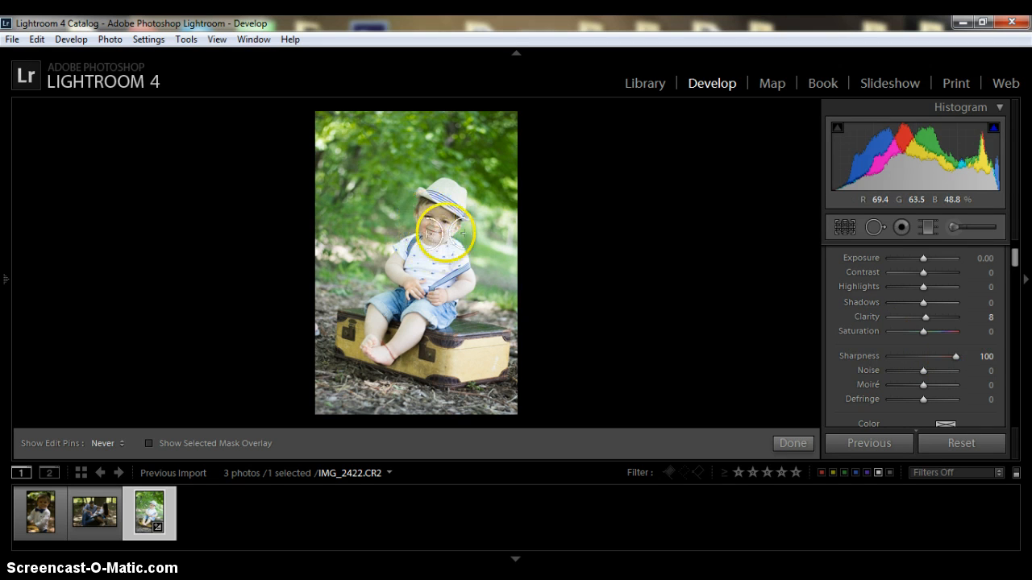
key(h)
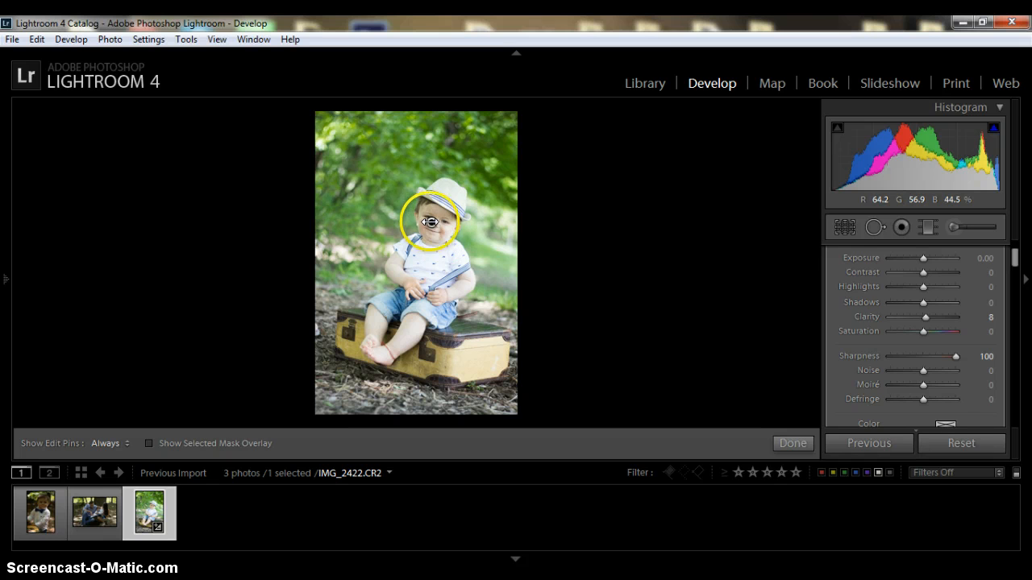
drag(430, 222, 417, 212)
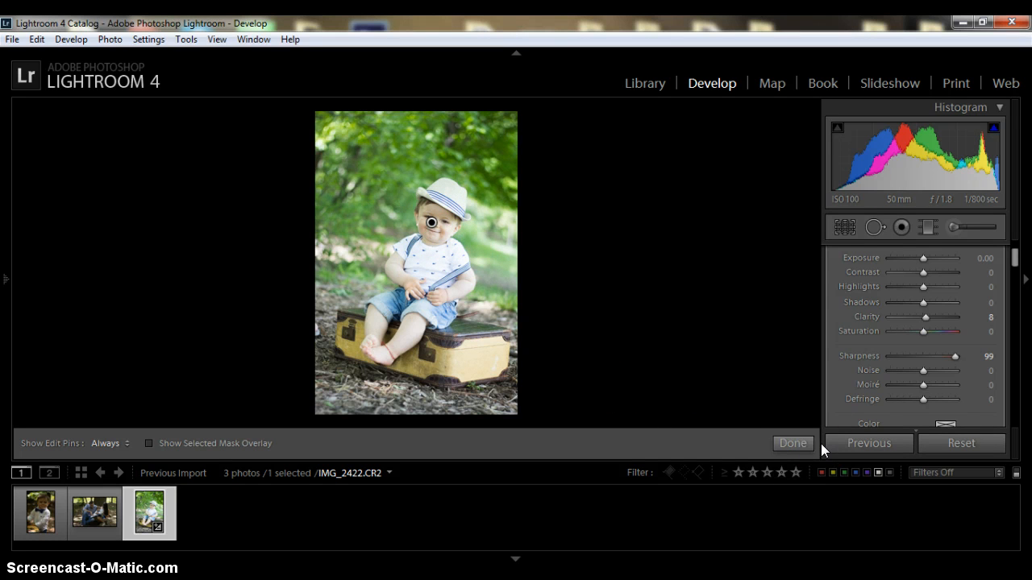
click(794, 445)
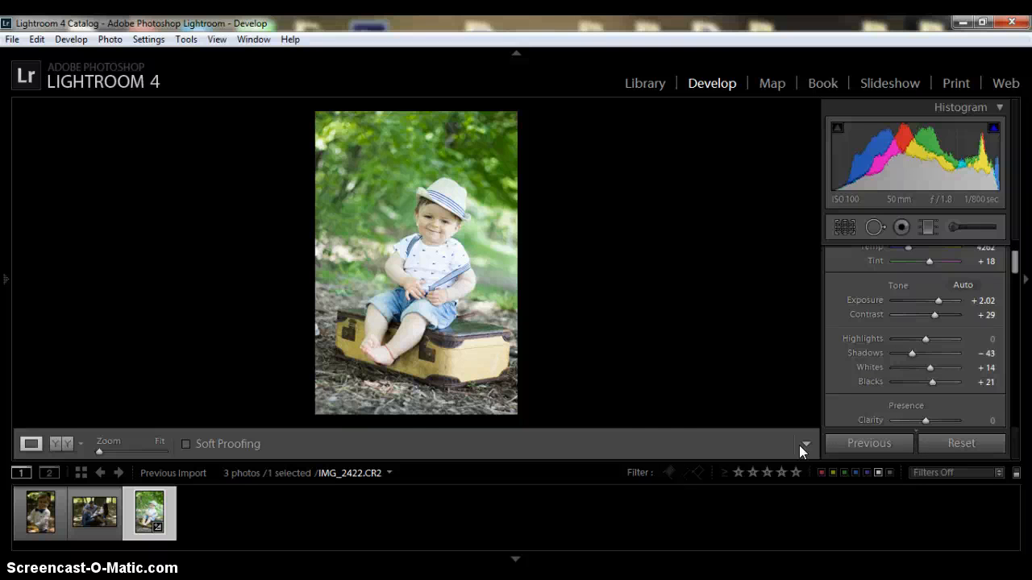
- Try to cover the red ankle string with cloned skin using Spot Removal at Size 56 and Opacity 45
click(390, 348)
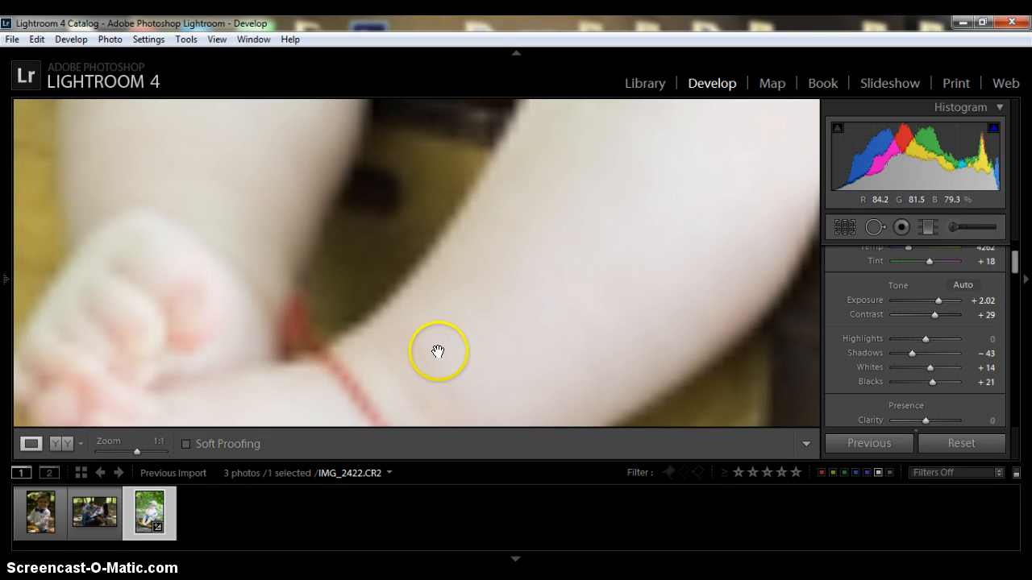
click(440, 352)
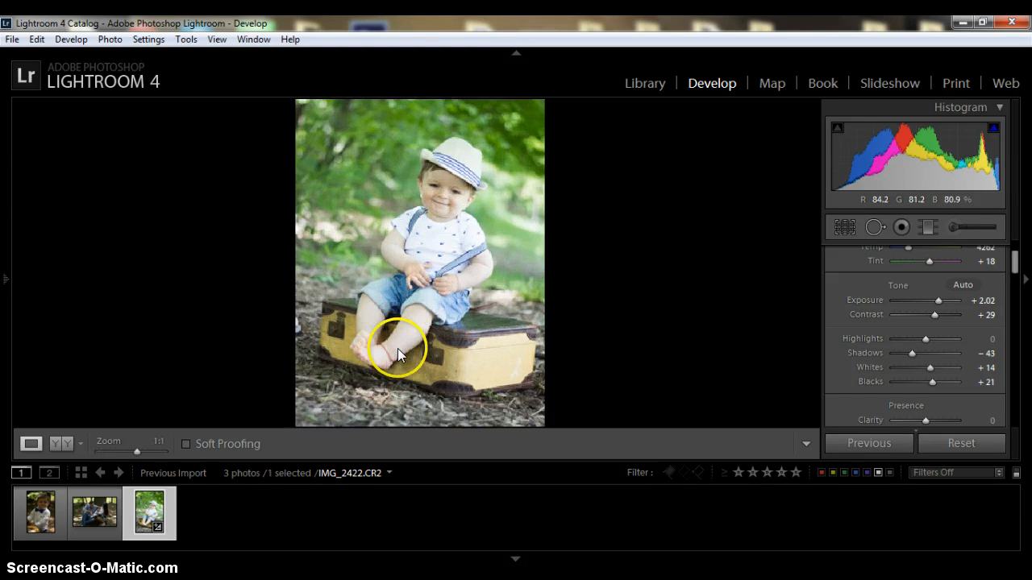
click(397, 351)
click(383, 348)
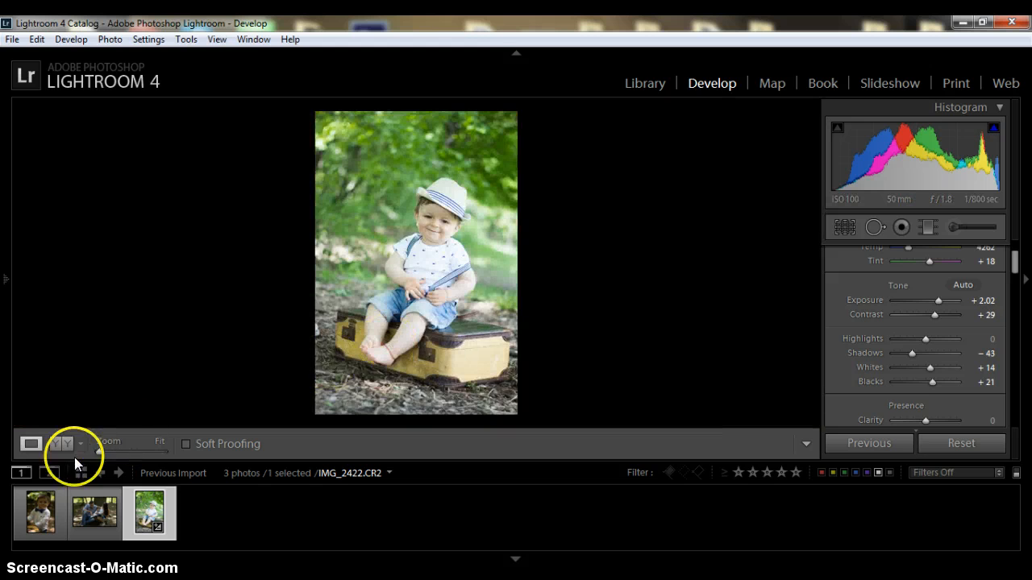
drag(98, 452, 125, 453)
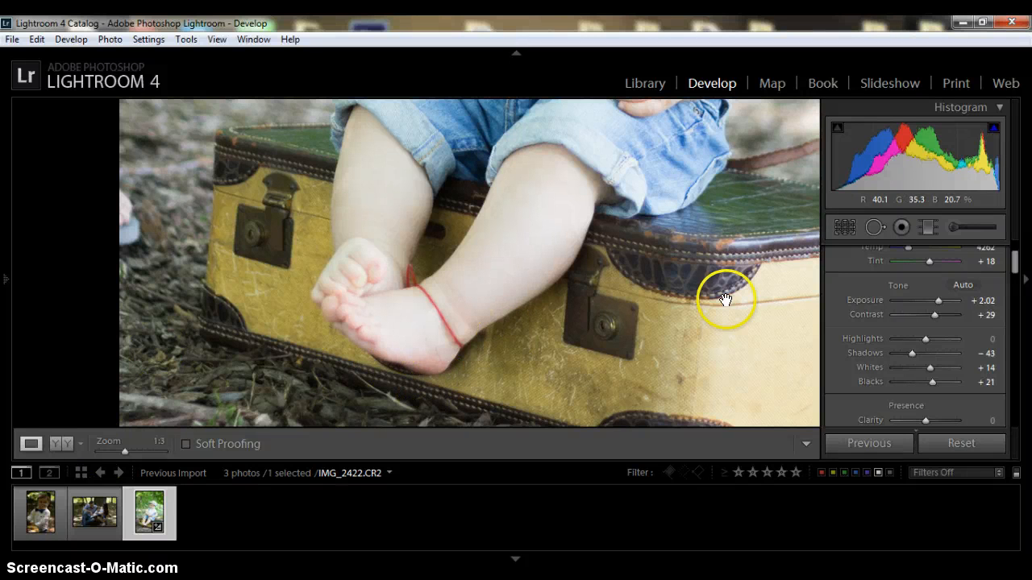
drag(1020, 269, 1018, 247)
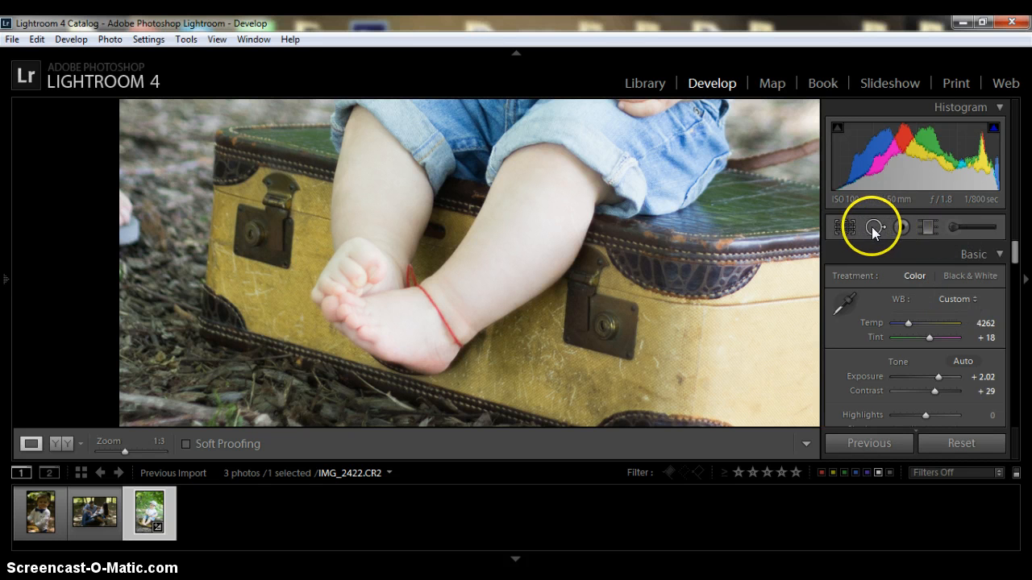
click(871, 227)
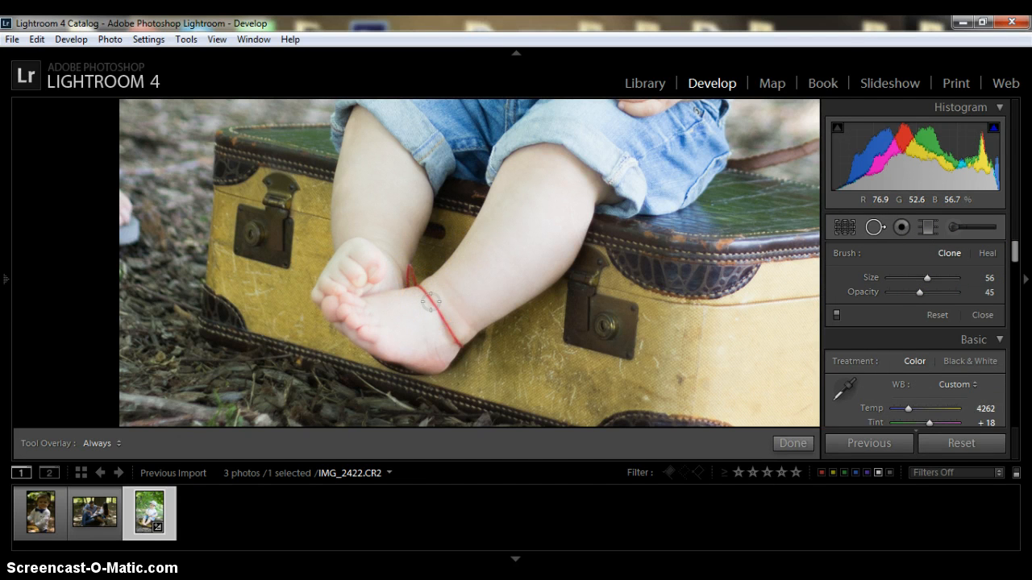
click(453, 287)
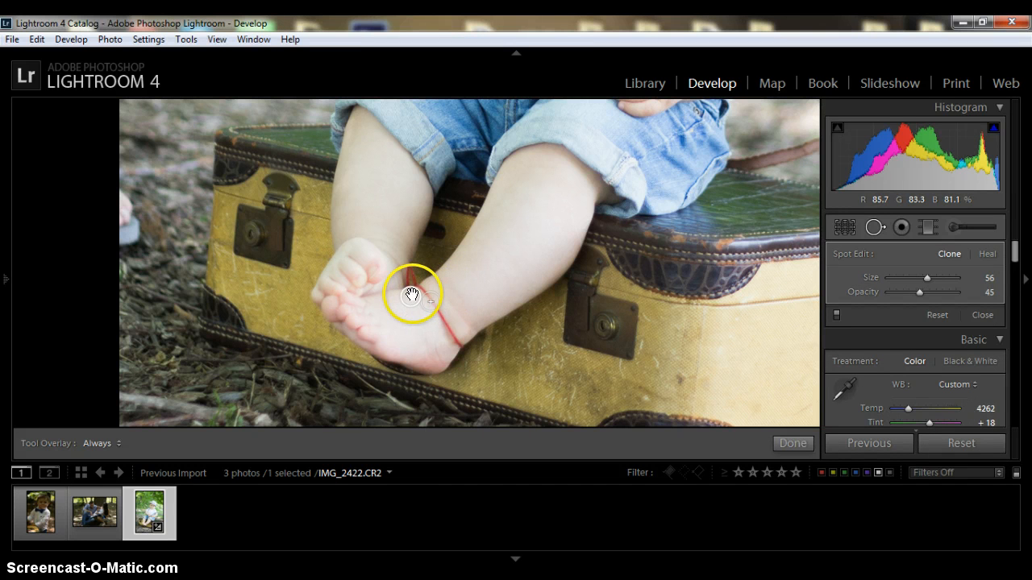
drag(412, 296, 456, 291)
click(436, 311)
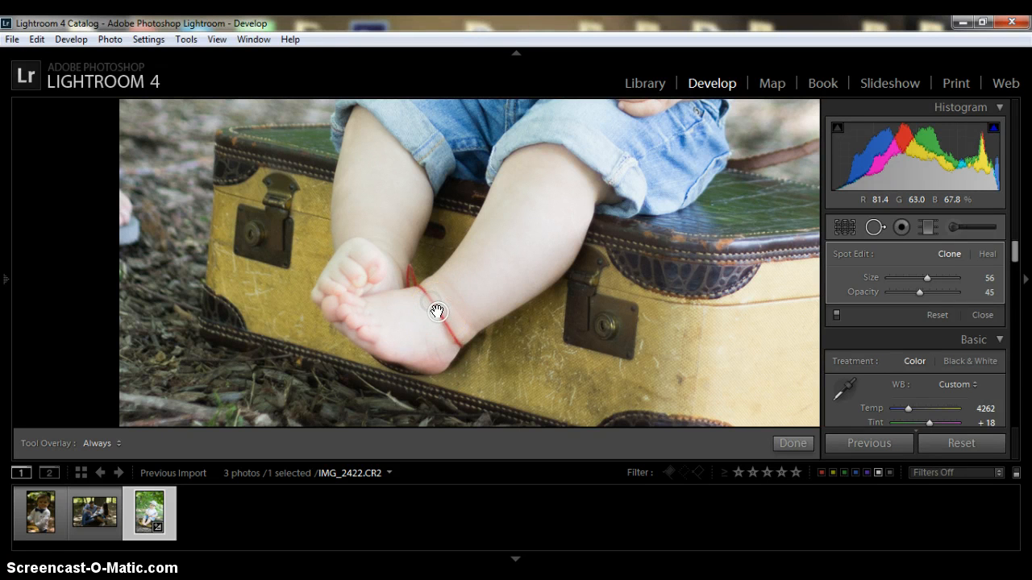
drag(437, 311, 458, 304)
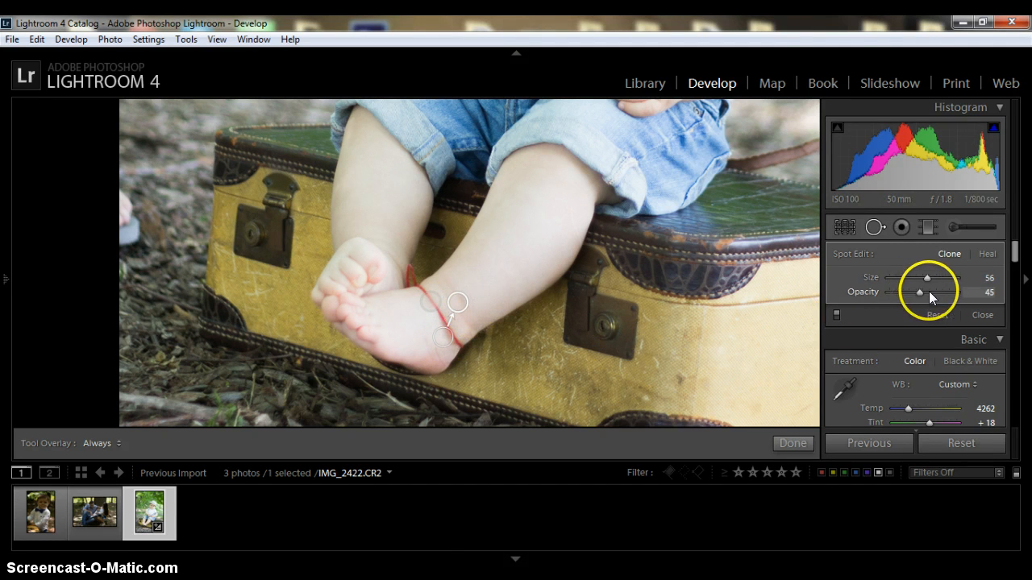
- Try a clone Opacity of 83 on further spots along the ankle string and finish the spot removal
drag(924, 290, 945, 291)
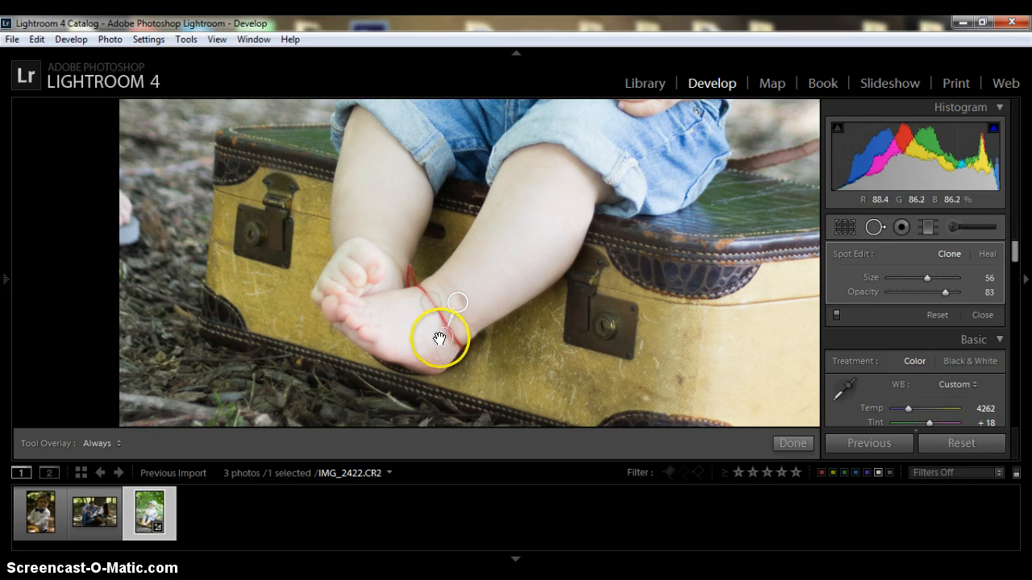
mouse_move(441, 343)
mouse_down()
mouse_move(443, 321)
mouse_move(475, 301)
mouse_move(449, 306)
mouse_move(442, 317)
mouse_move(473, 307)
mouse_move(470, 293)
mouse_move(478, 302)
mouse_move(433, 299)
mouse_move(450, 290)
mouse_move(426, 300)
mouse_move(455, 297)
mouse_up()
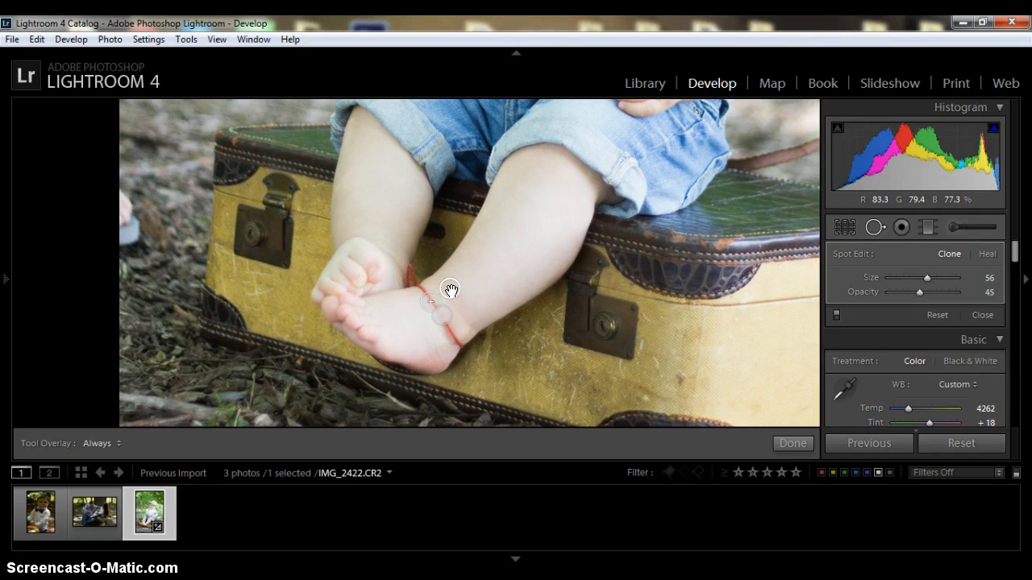
drag(422, 293, 464, 319)
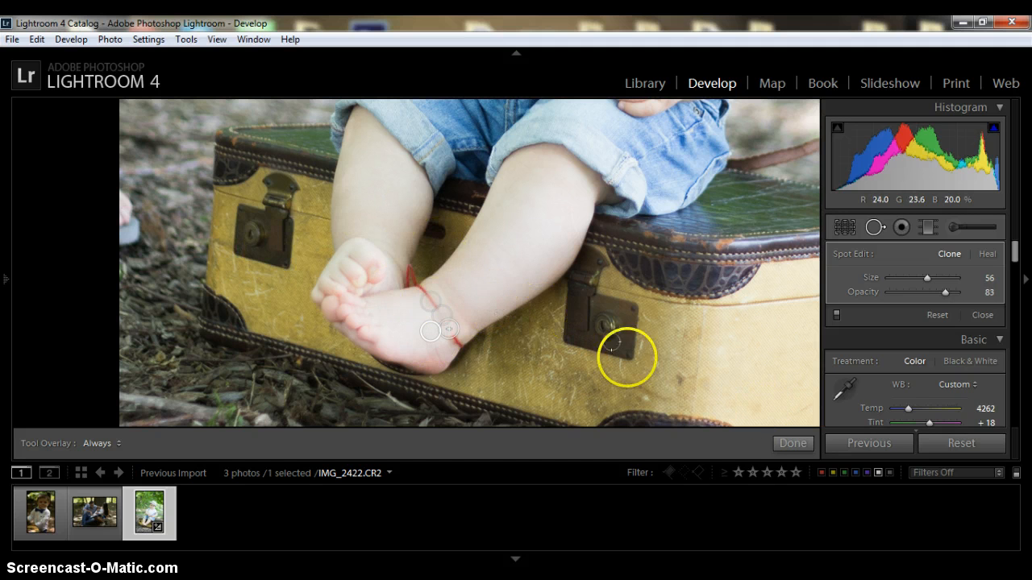
click(792, 445)
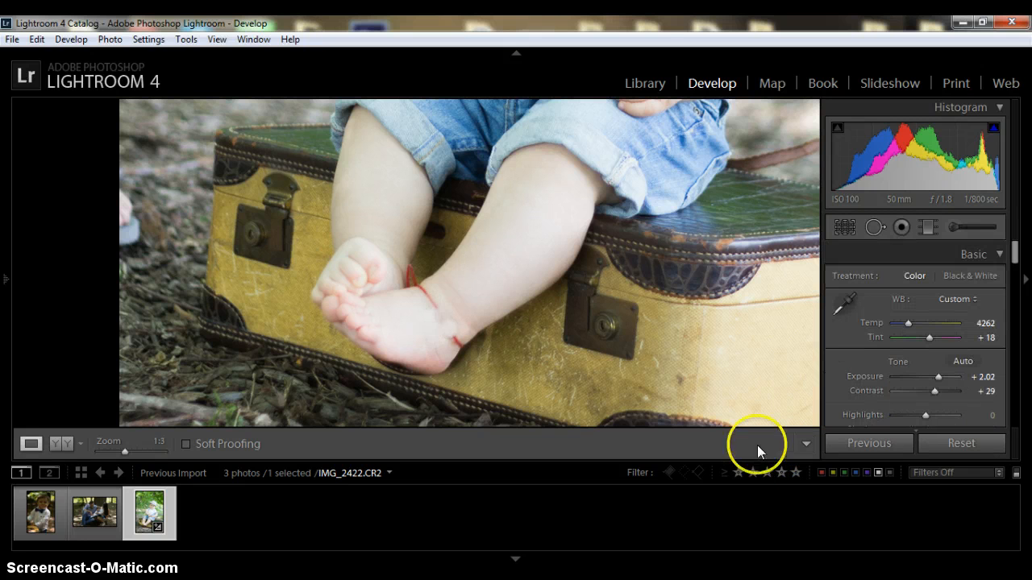
- Undo all the spot removal edits made around the boy's ankle, one after another
click(38, 39)
click(61, 58)
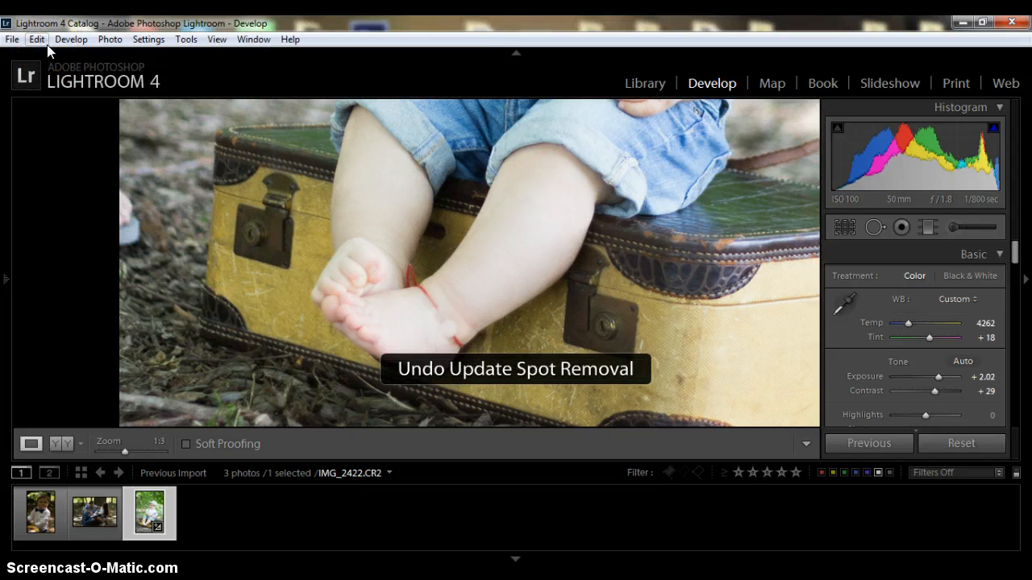
click(37, 39)
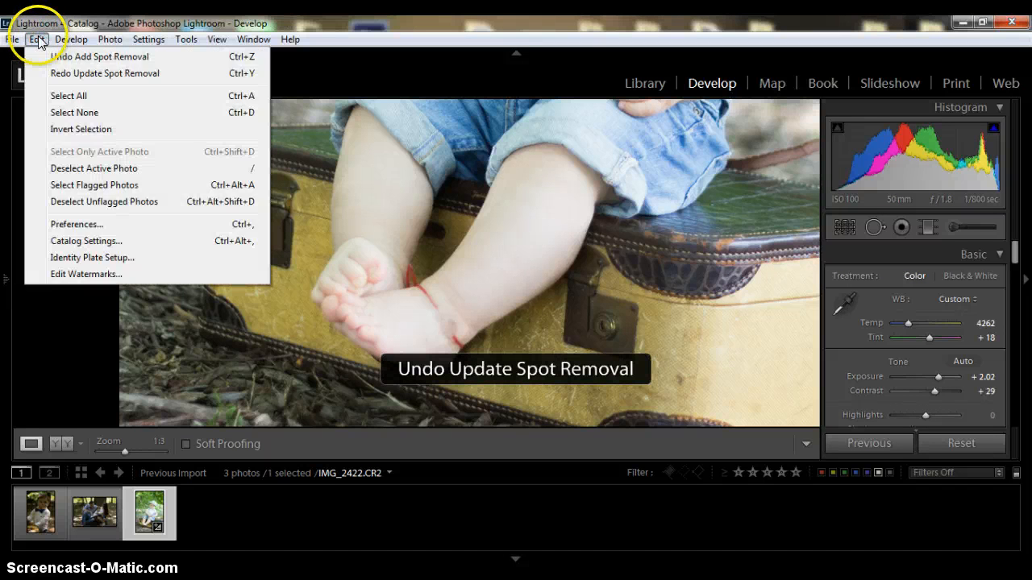
click(60, 56)
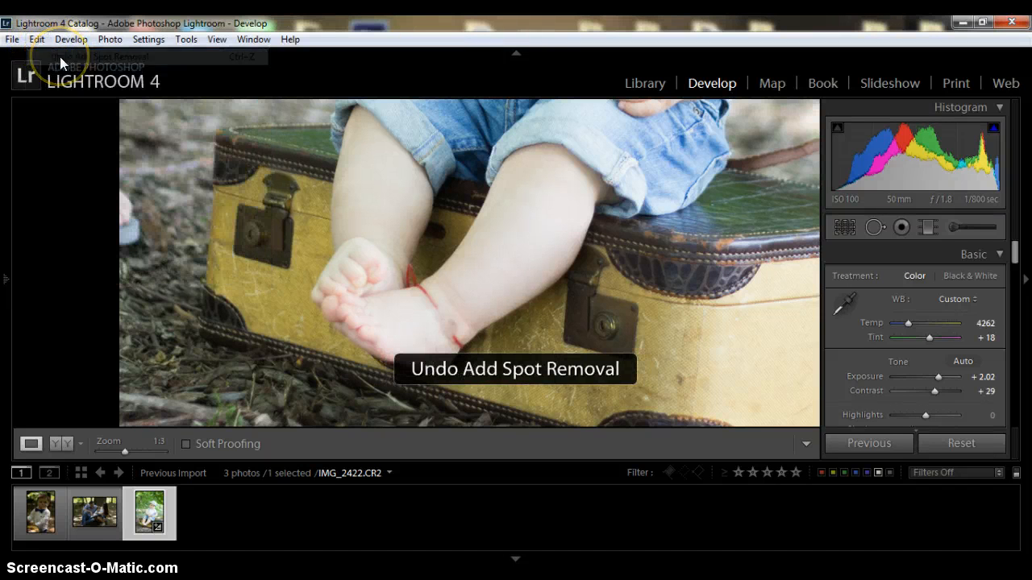
click(37, 40)
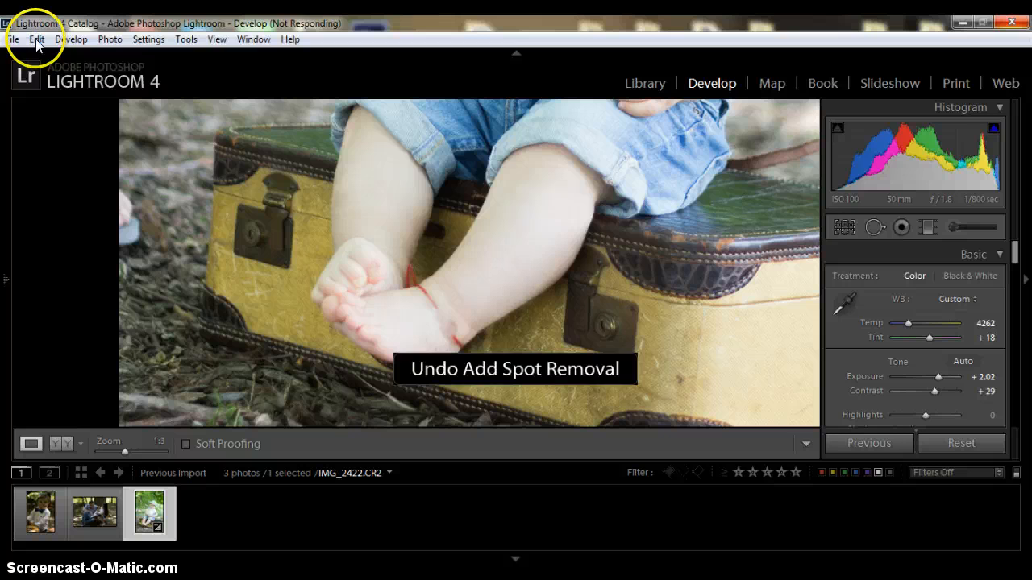
click(35, 40)
click(35, 40)
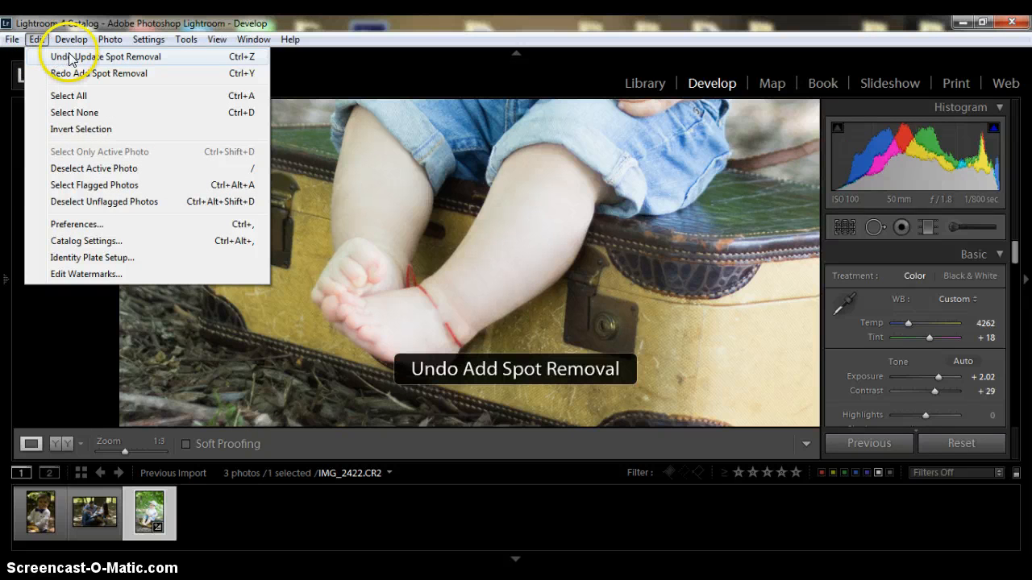
click(71, 58)
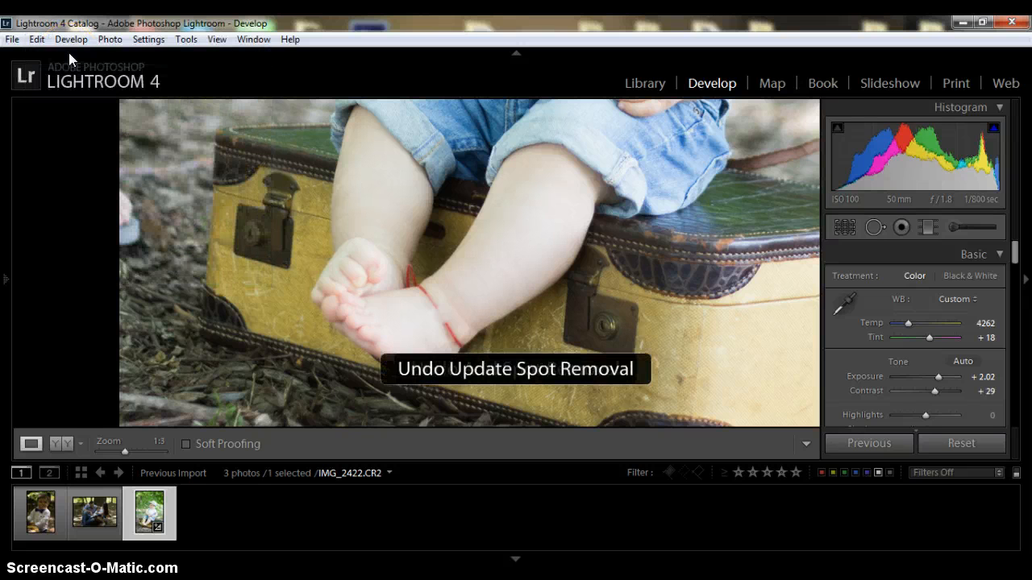
click(37, 40)
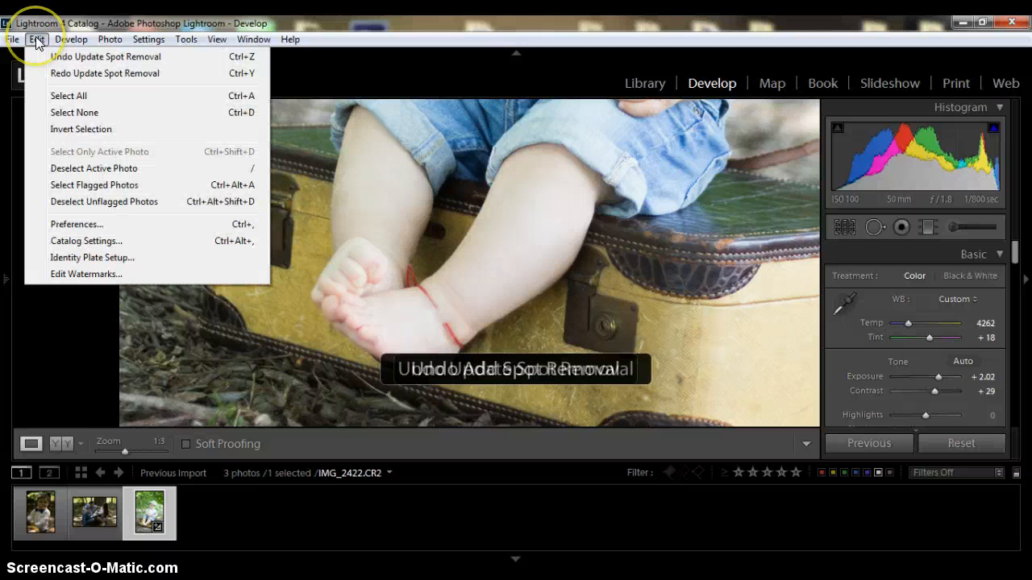
click(50, 53)
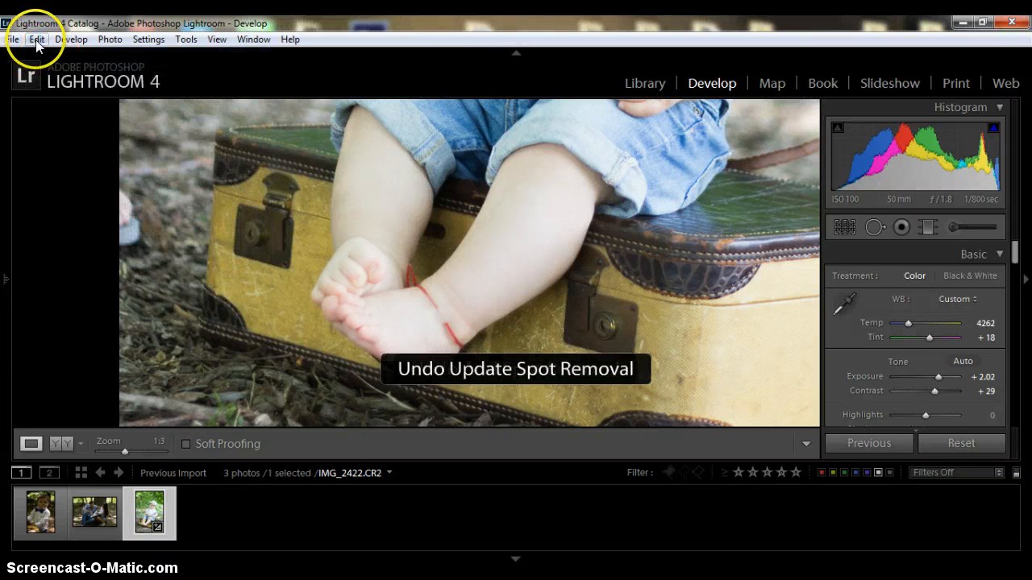
click(37, 42)
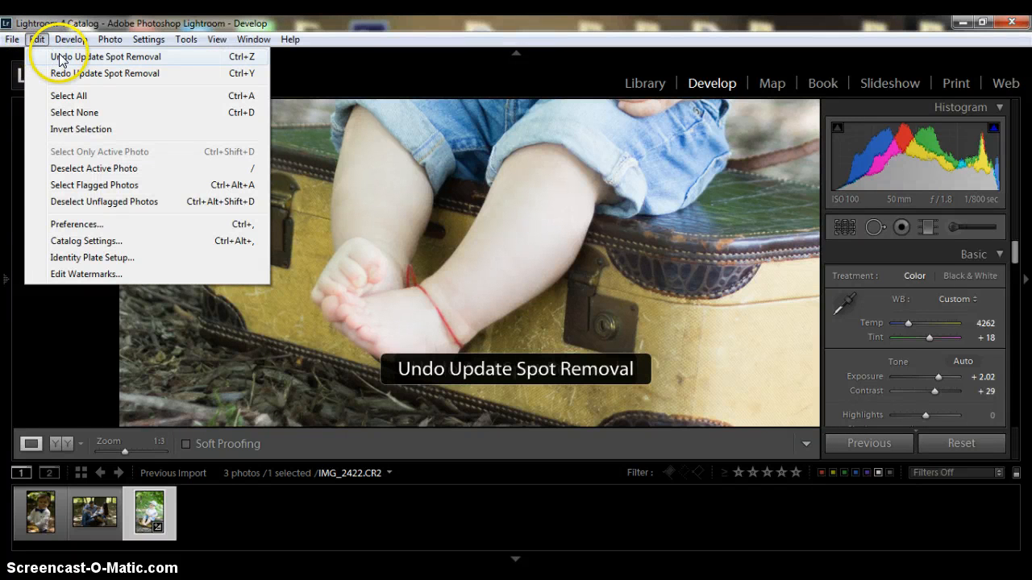
click(60, 58)
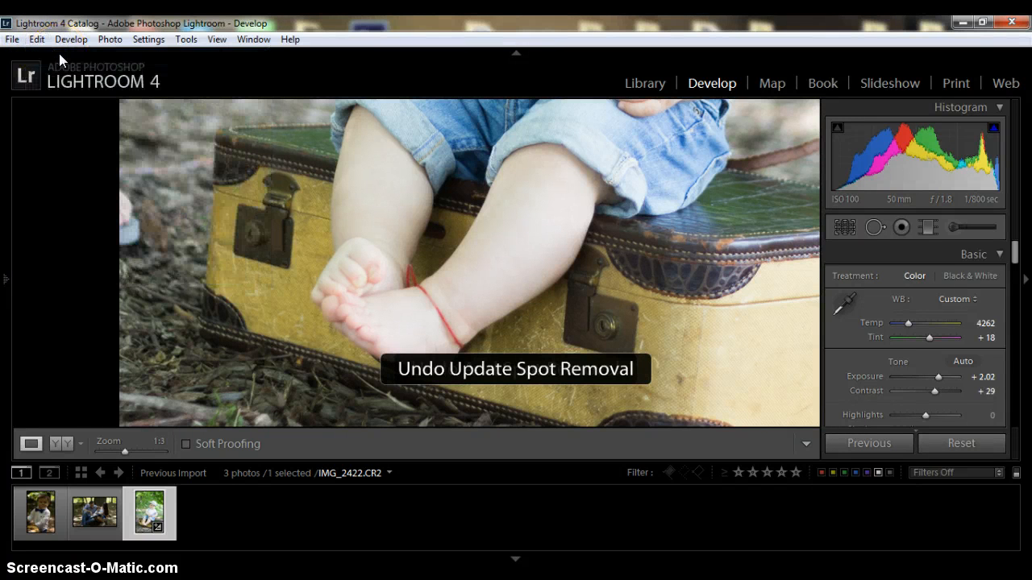
click(34, 42)
click(35, 40)
click(59, 58)
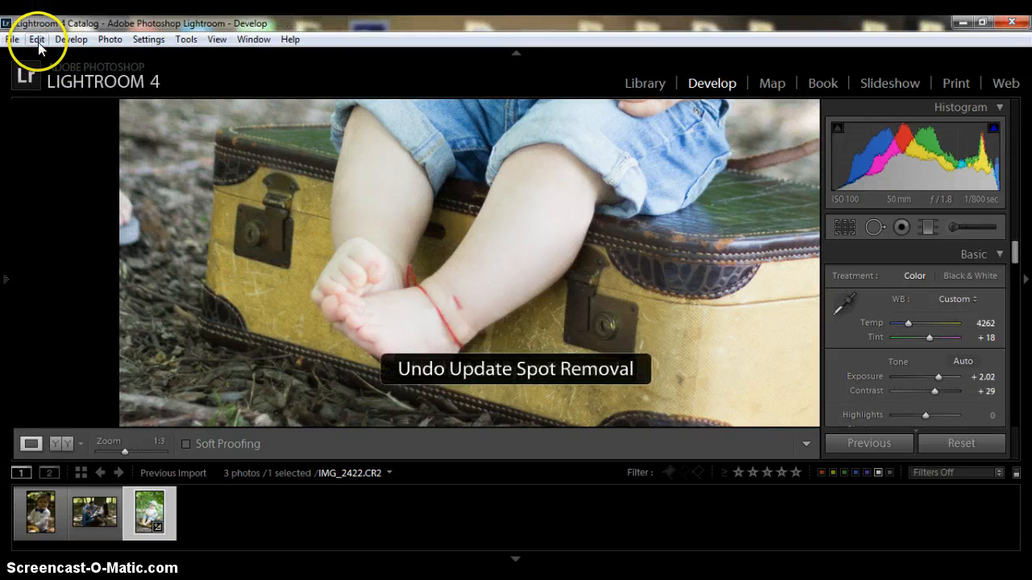
click(37, 41)
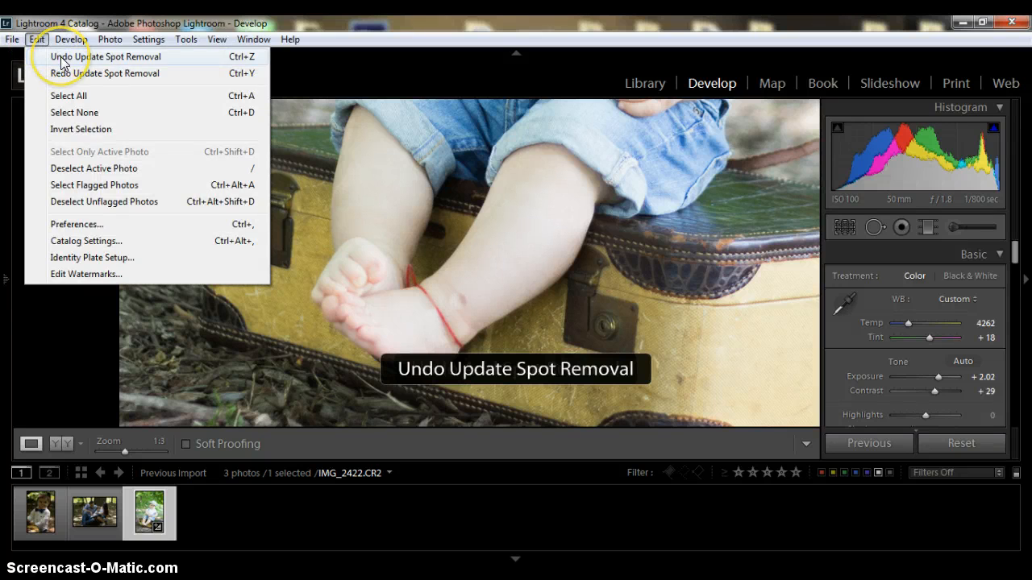
click(60, 56)
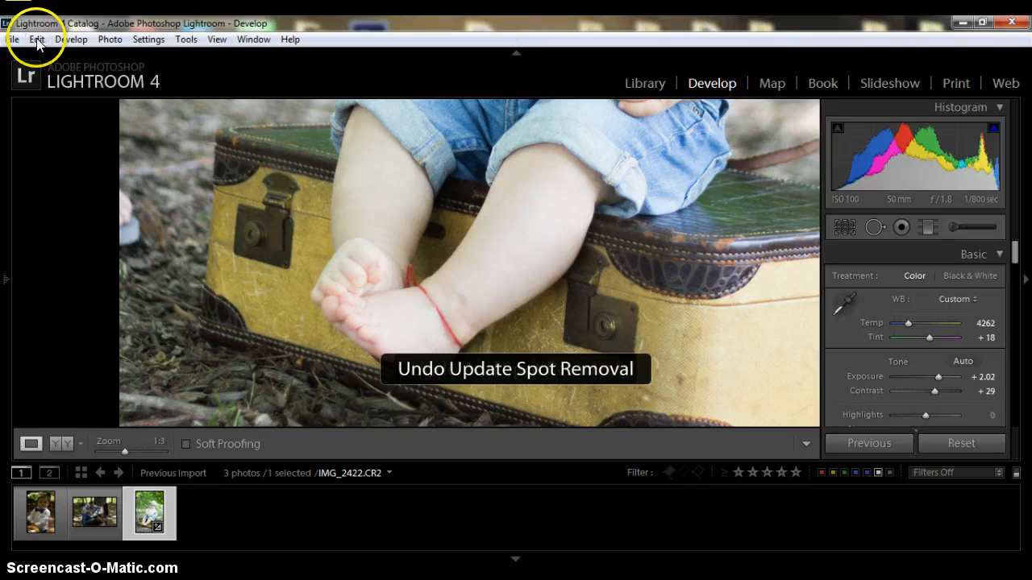
click(36, 41)
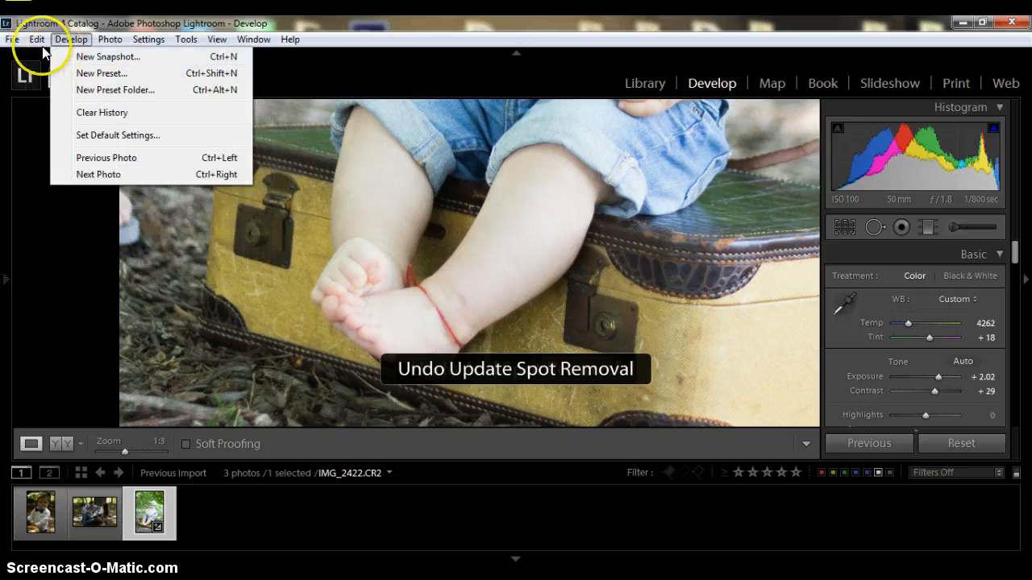
mouse_move(38, 40)
click(52, 58)
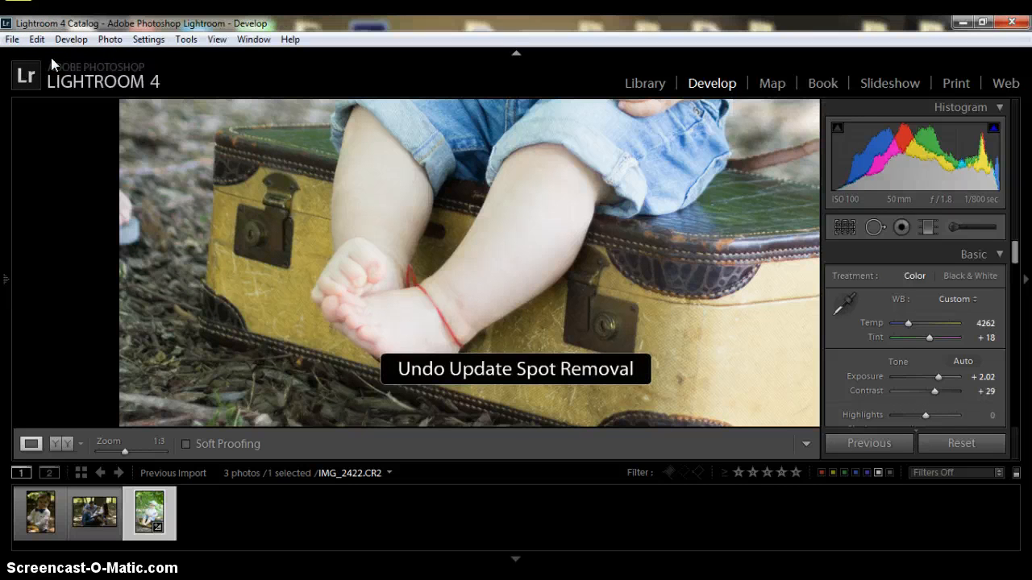
click(41, 45)
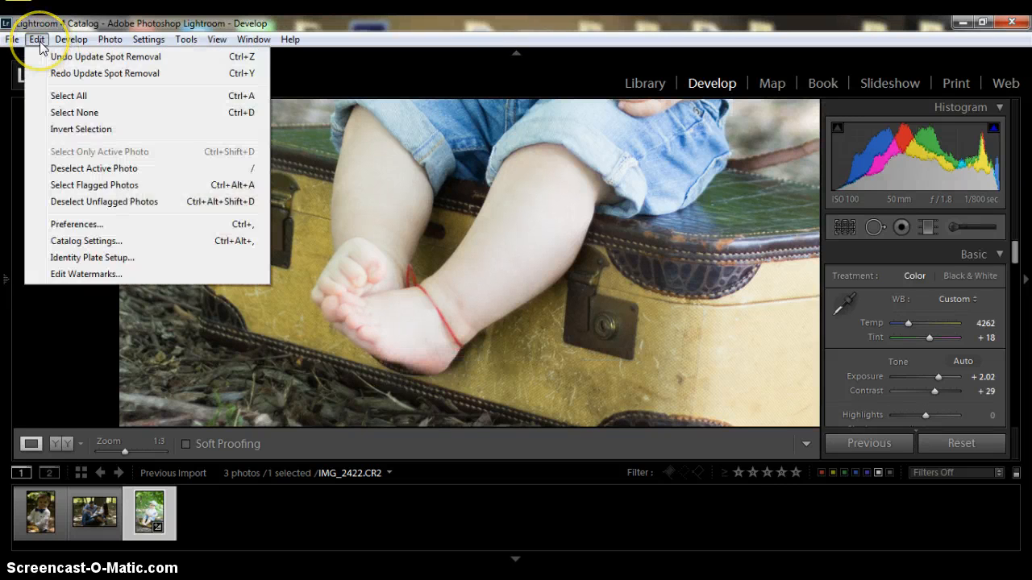
click(58, 59)
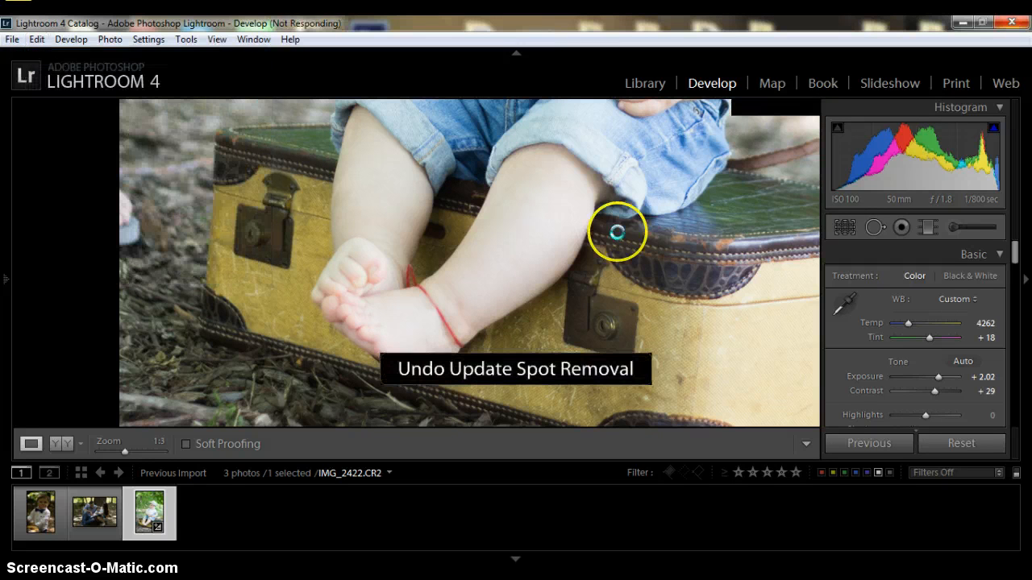
click(36, 40)
click(56, 58)
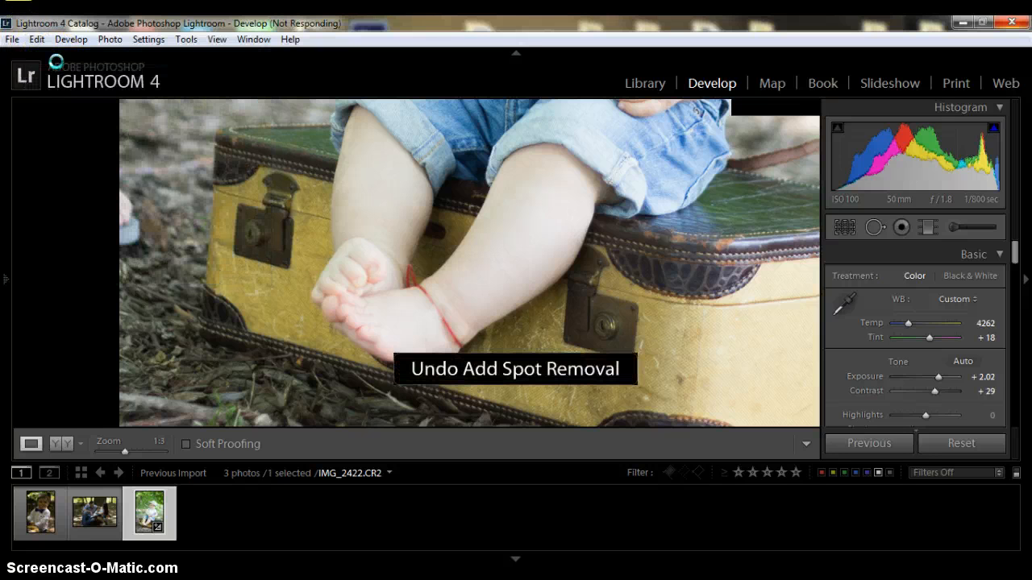
click(36, 39)
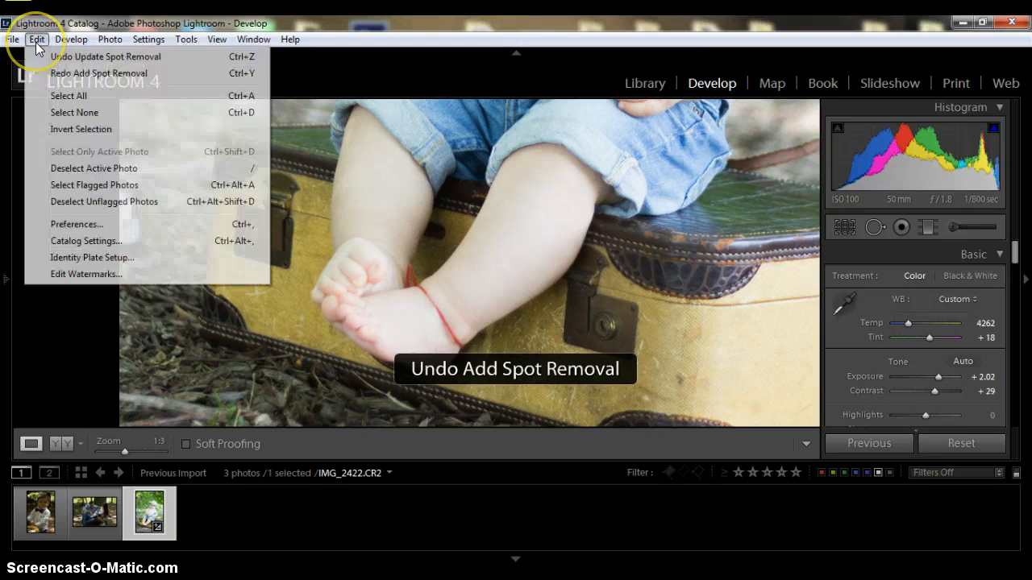
click(58, 58)
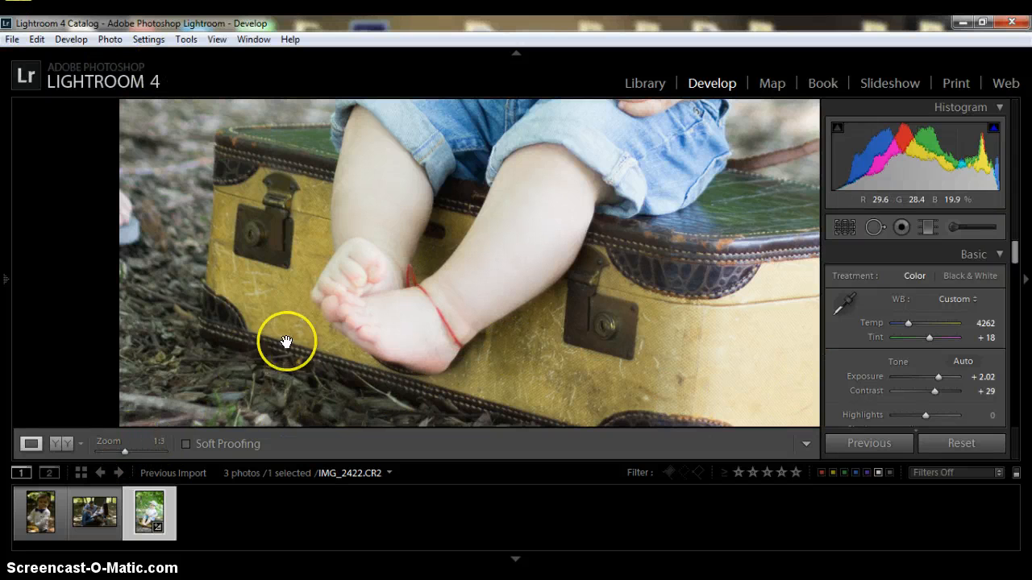
- Fit the whole photo in view and try the Vintage-Grandma's Lemonade preset from the onOne Vintage group
click(320, 330)
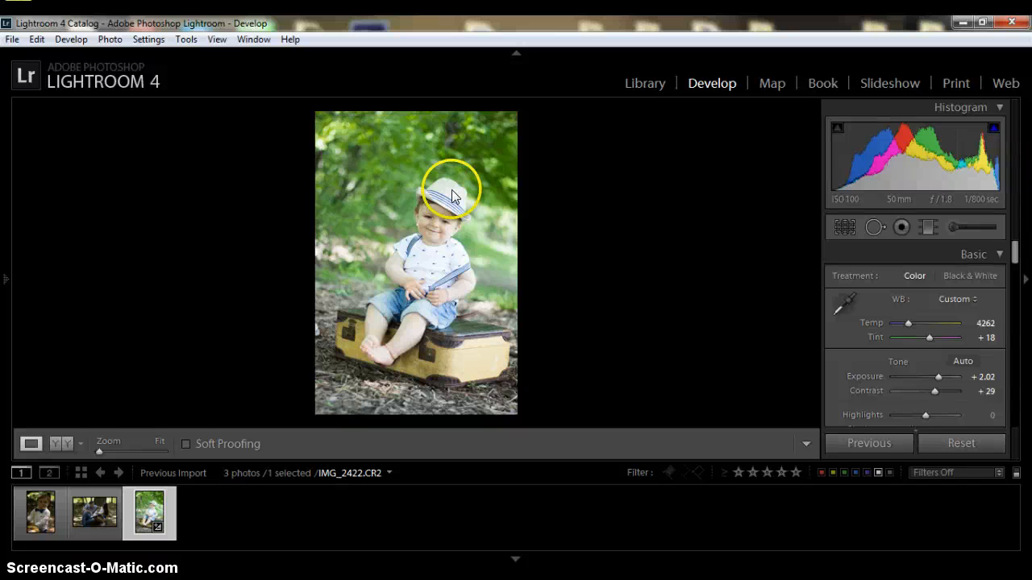
click(6, 279)
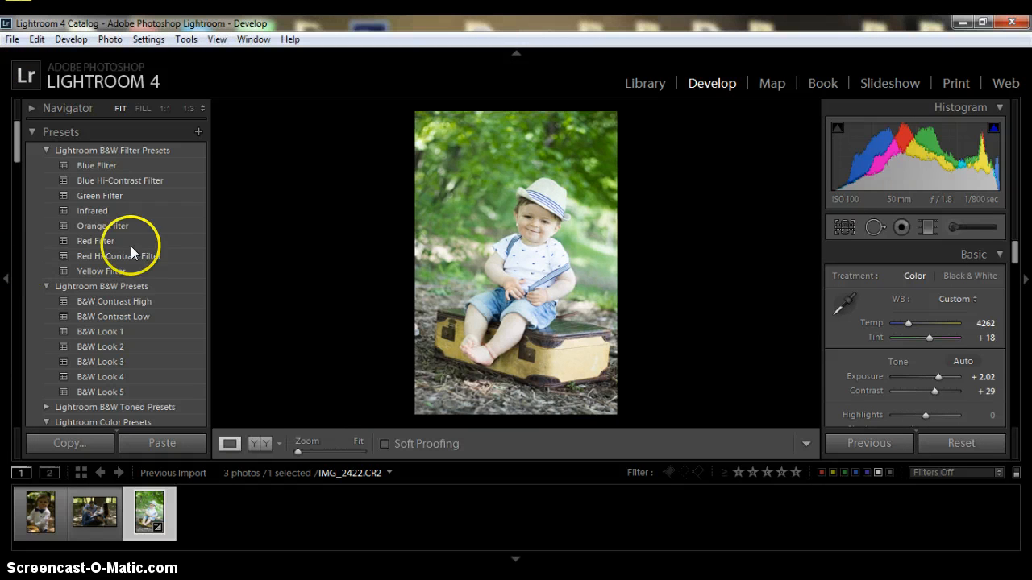
drag(23, 157, 30, 337)
click(162, 361)
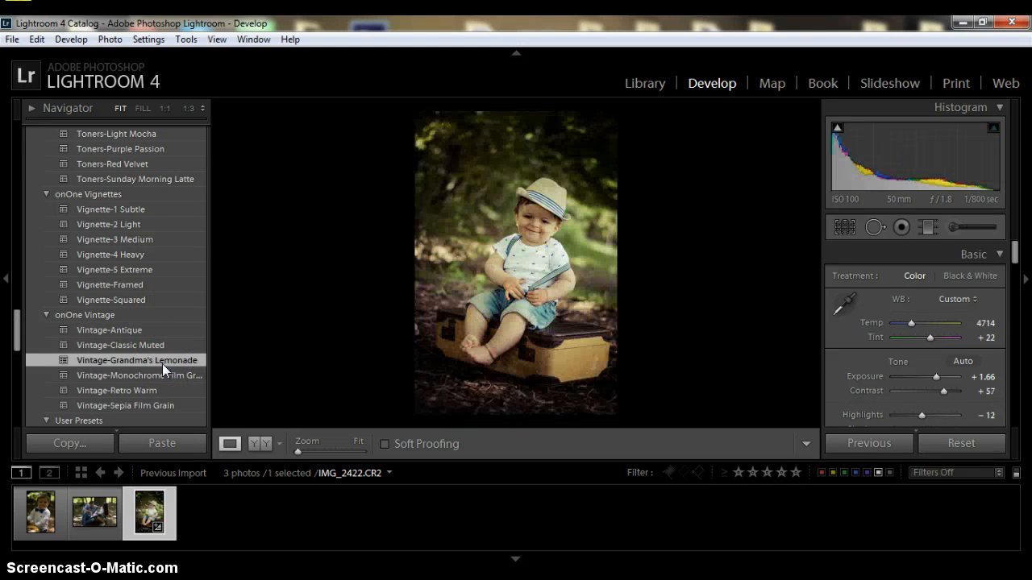
- Try the Vintage-Classic Muted preset, followed by the Glow-Subtle Portrait preset from the onOne Glow group
mouse_move(16, 327)
mouse_down()
mouse_move(16, 357)
mouse_move(18, 317)
mouse_move(19, 326)
mouse_up()
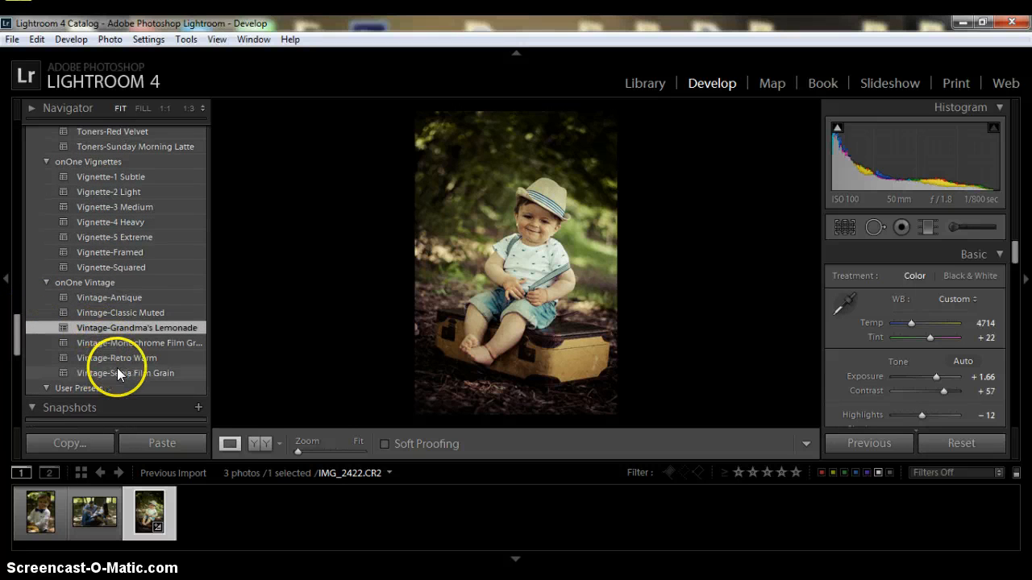
click(99, 313)
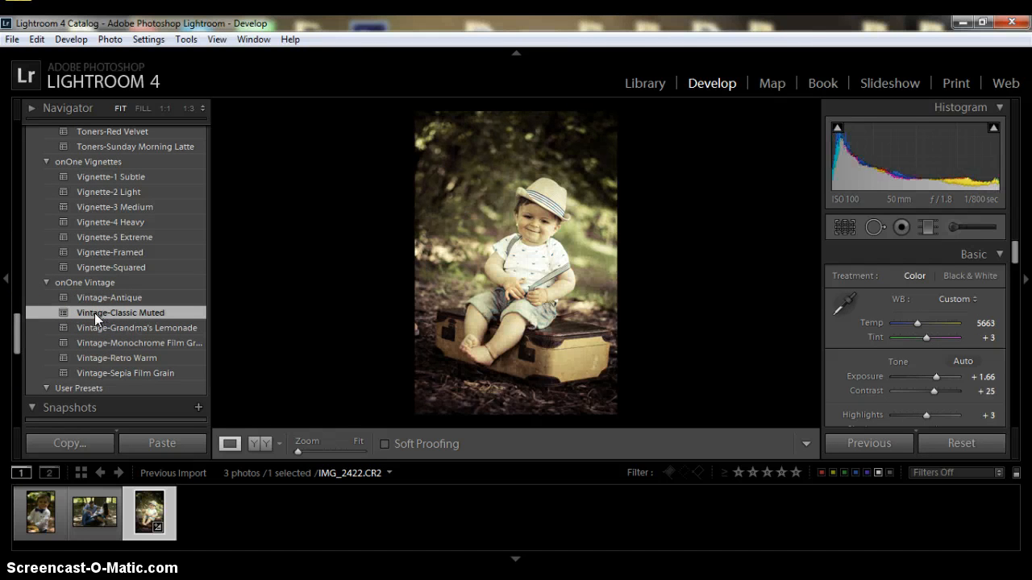
drag(17, 348, 20, 259)
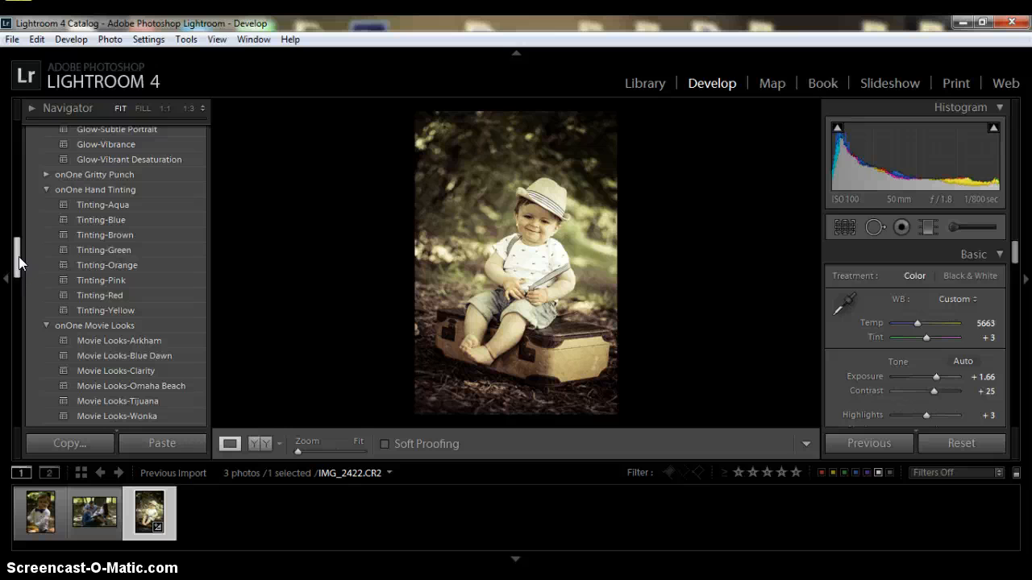
drag(19, 256, 21, 246)
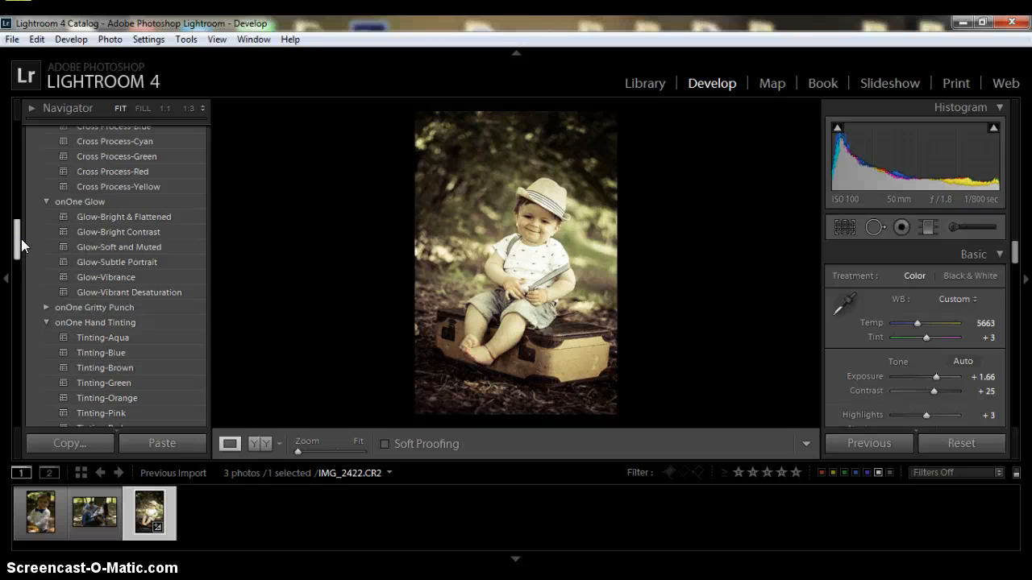
click(97, 259)
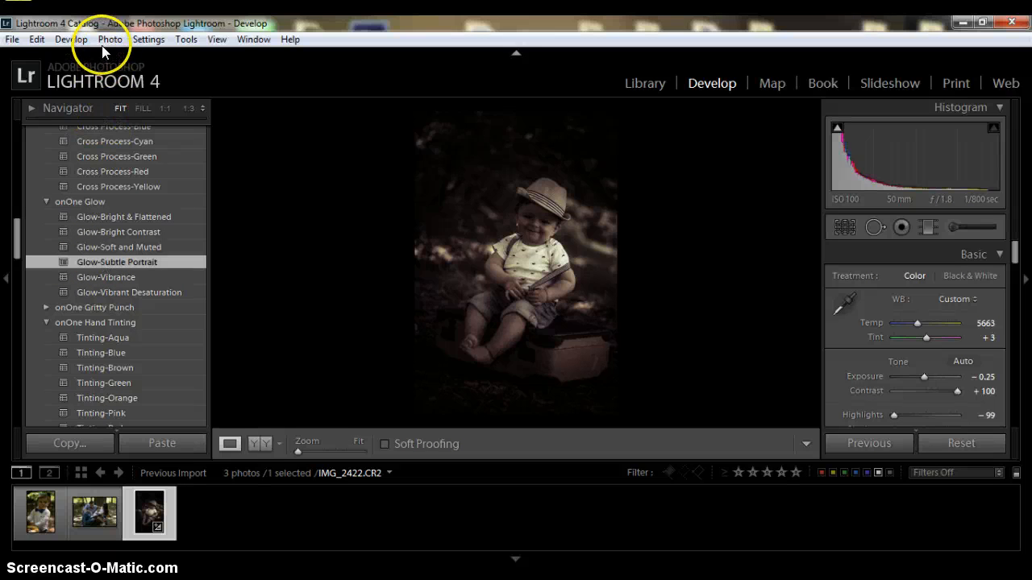
- Undo the Glow-Subtle Portrait, Vintage-Classic Muted and Vintage-Grandma's Lemonade presets, one after another
click(37, 39)
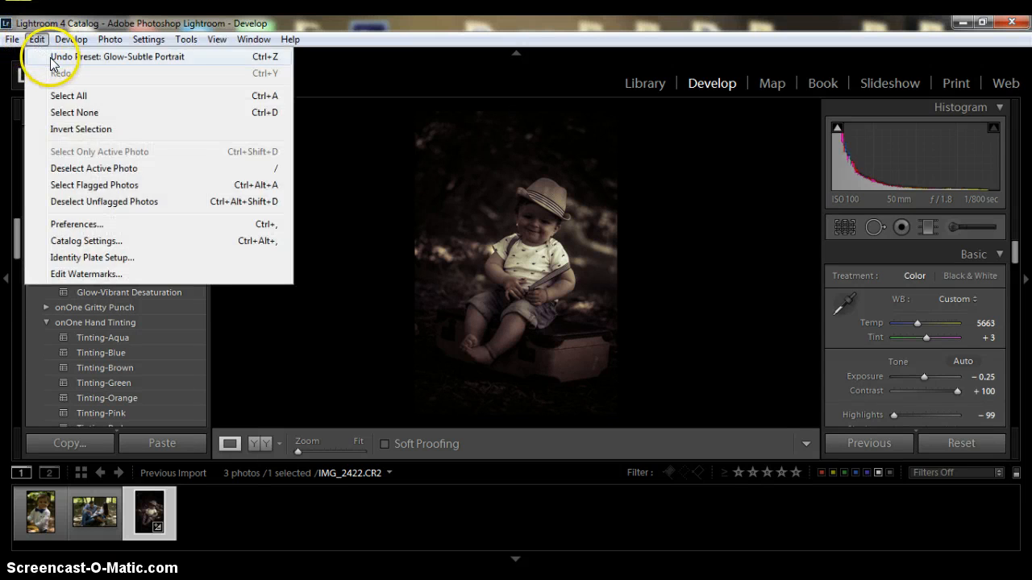
click(51, 58)
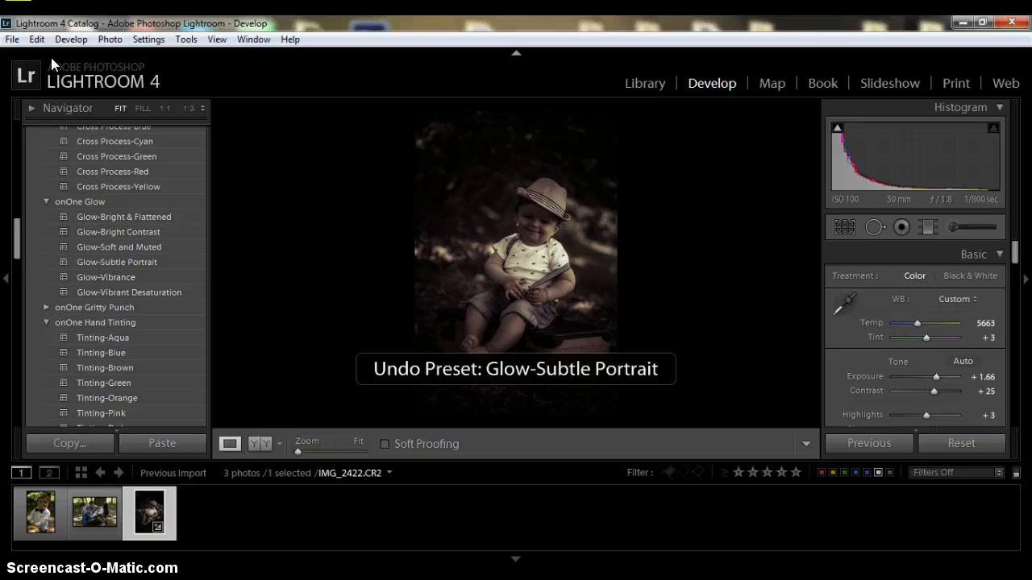
click(37, 40)
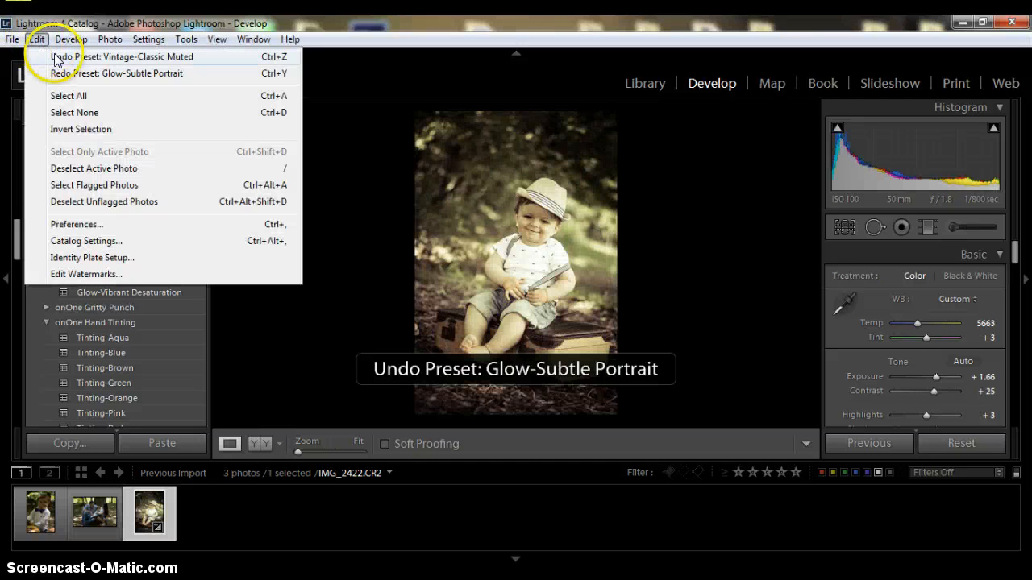
click(63, 59)
click(34, 40)
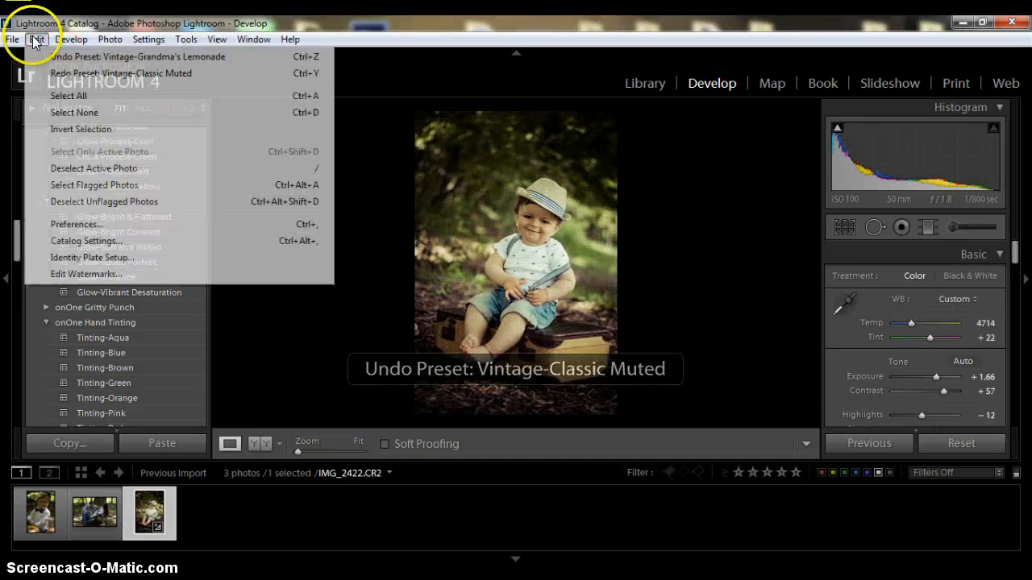
click(58, 54)
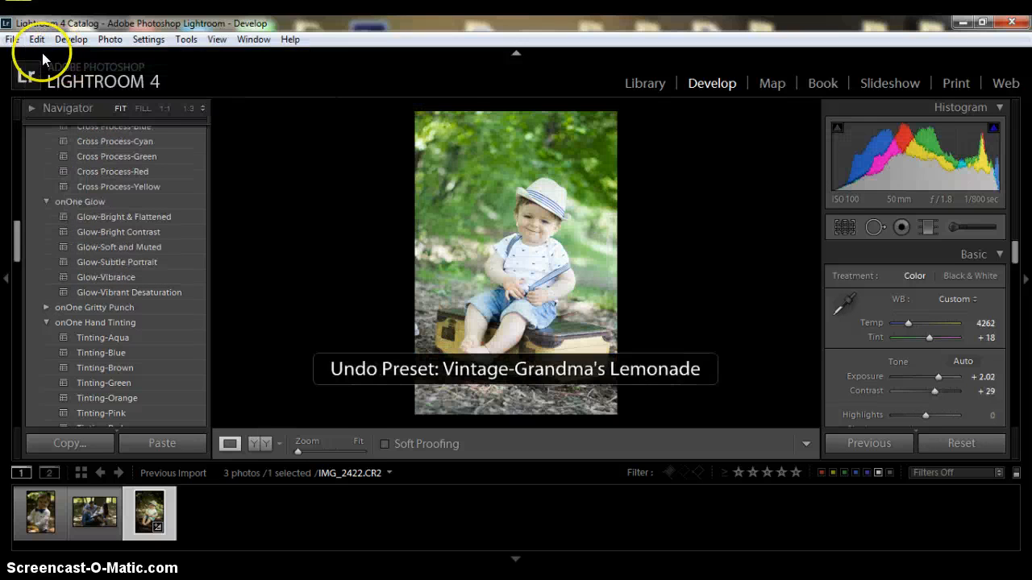
click(37, 40)
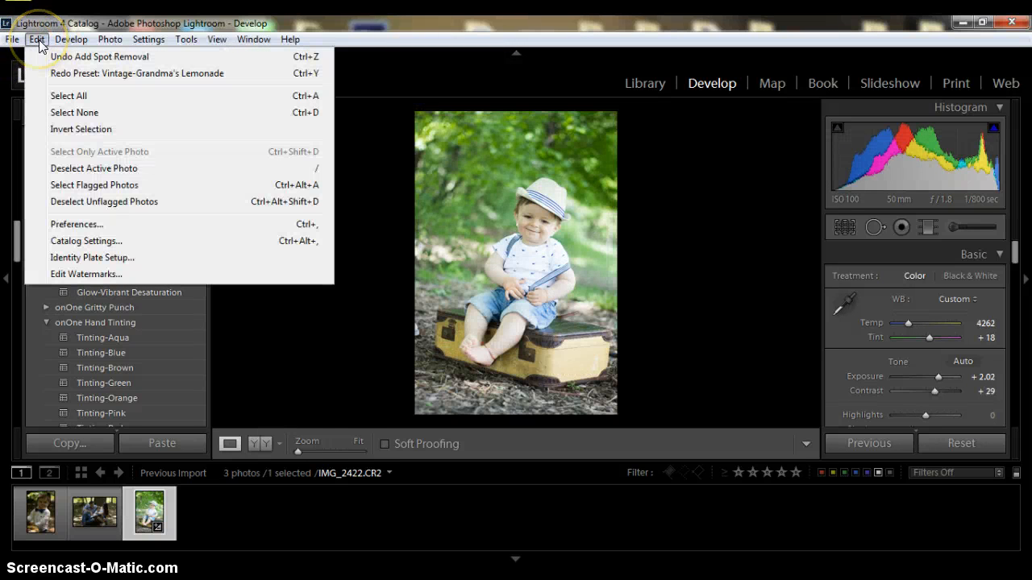
click(484, 136)
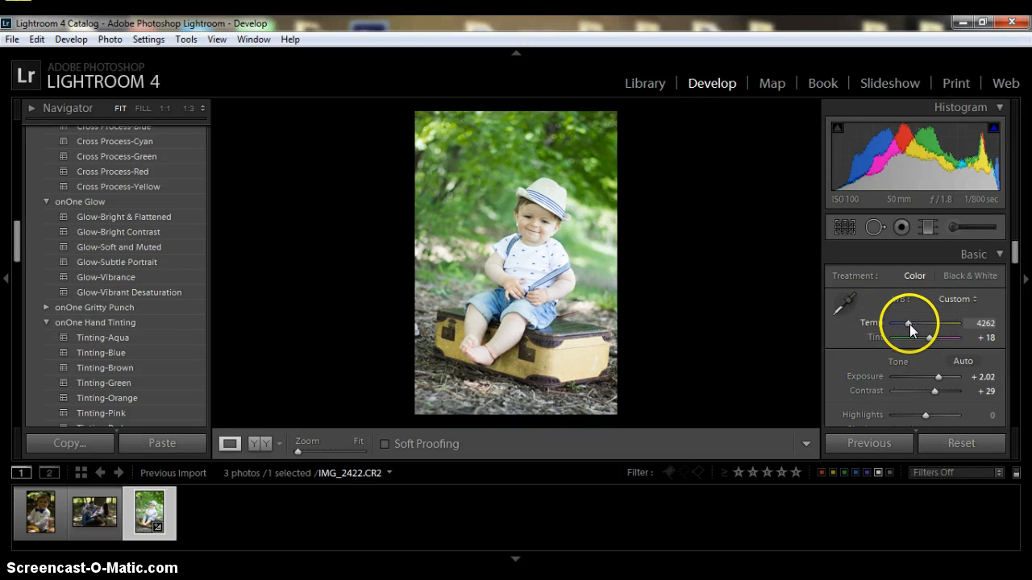
- Fine-tune the photo's white balance by setting the Temp to 4381
drag(909, 323, 908, 323)
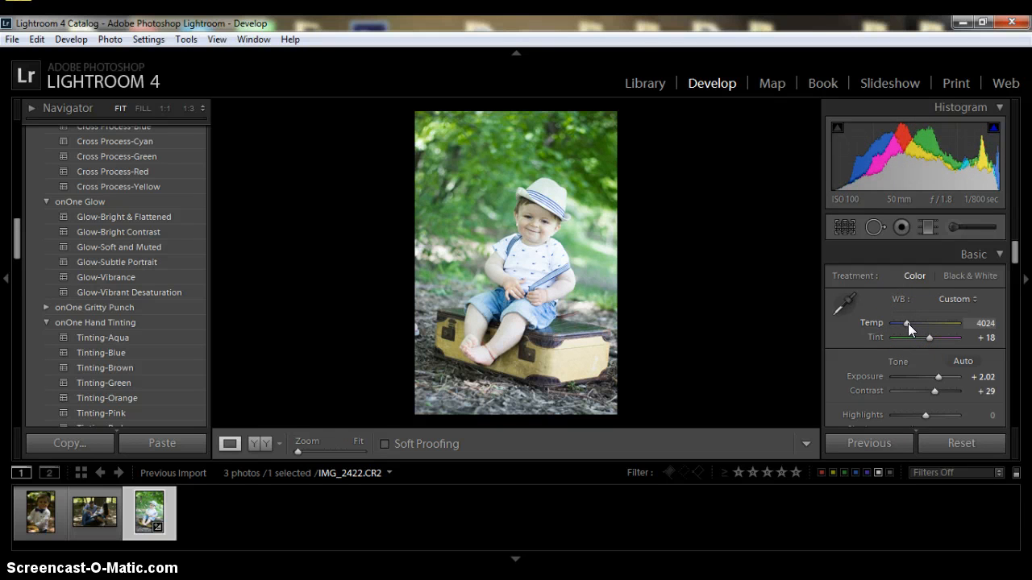
drag(908, 324, 910, 325)
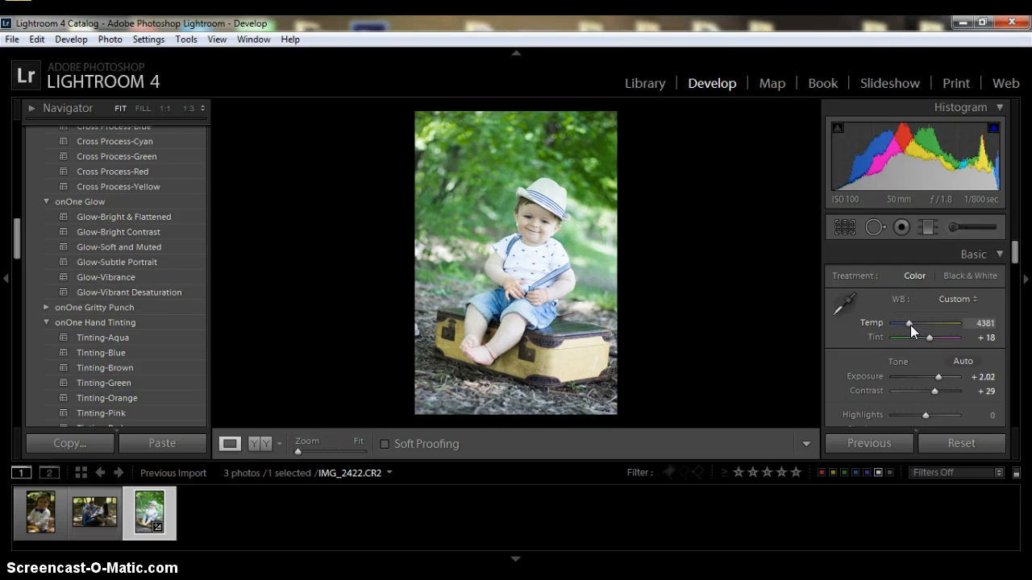
- Reduce the Saturation of the Green color range to -27 in the HSL / Color / B&W adjustments
click(1009, 290)
drag(1013, 246, 1016, 321)
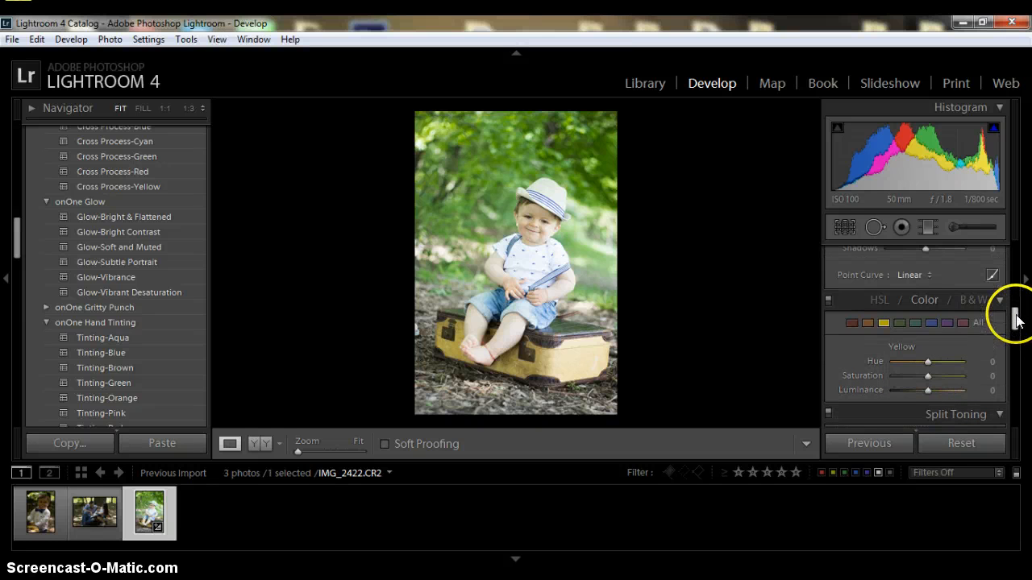
click(899, 324)
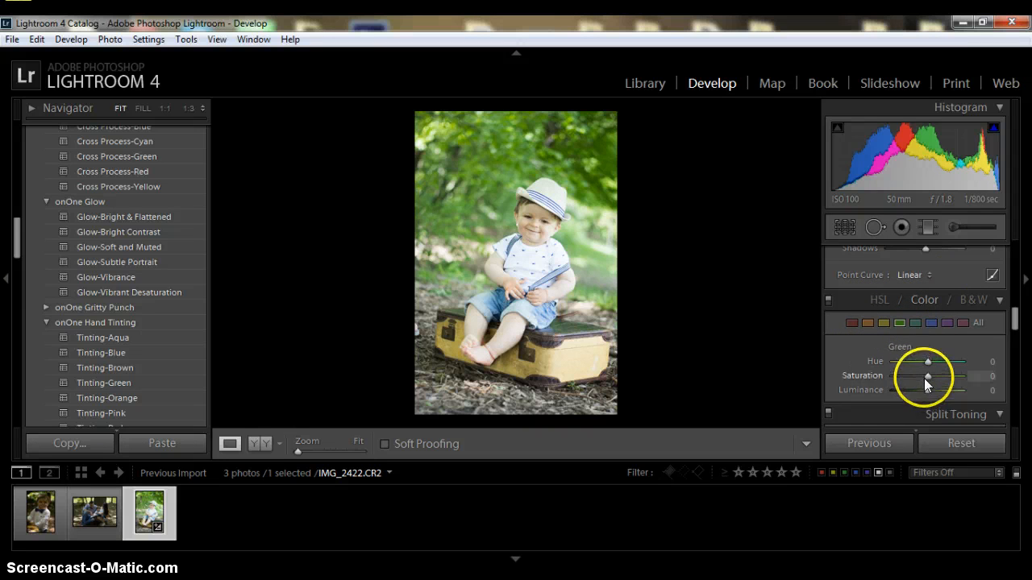
mouse_move(925, 375)
mouse_down()
mouse_move(899, 376)
mouse_move(910, 375)
mouse_up()
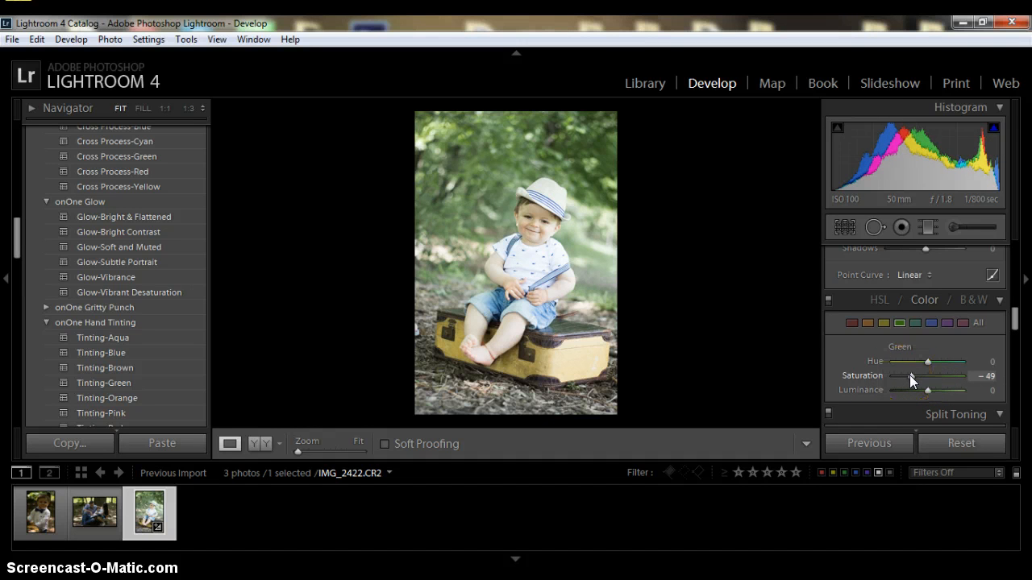
mouse_move(909, 375)
mouse_down()
mouse_move(945, 379)
mouse_move(889, 379)
mouse_move(917, 378)
mouse_up()
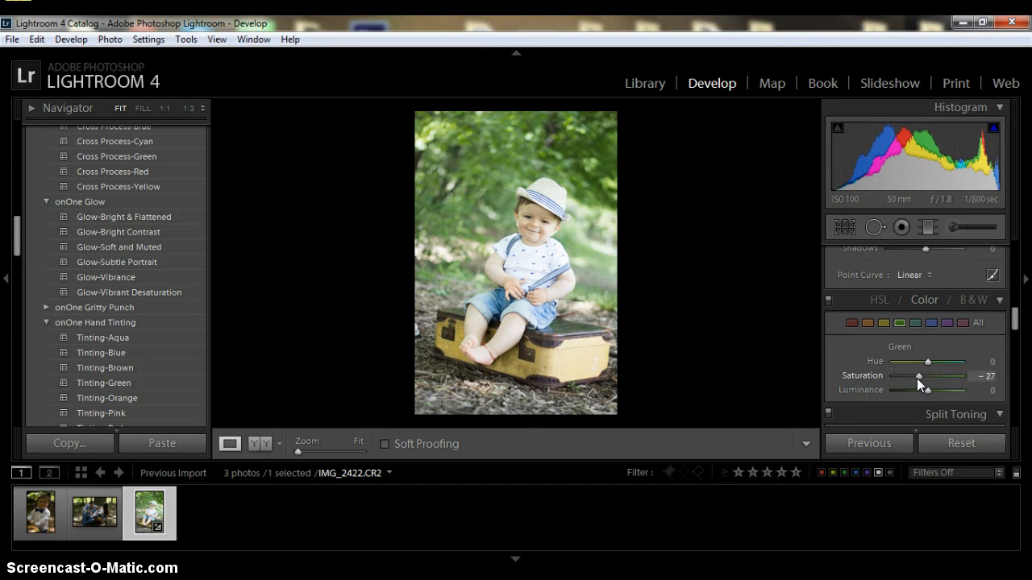
- Straighten the photo with Crop & Straighten at an Angle of 0.51 and finish the crop
drag(1015, 318, 1016, 237)
click(844, 227)
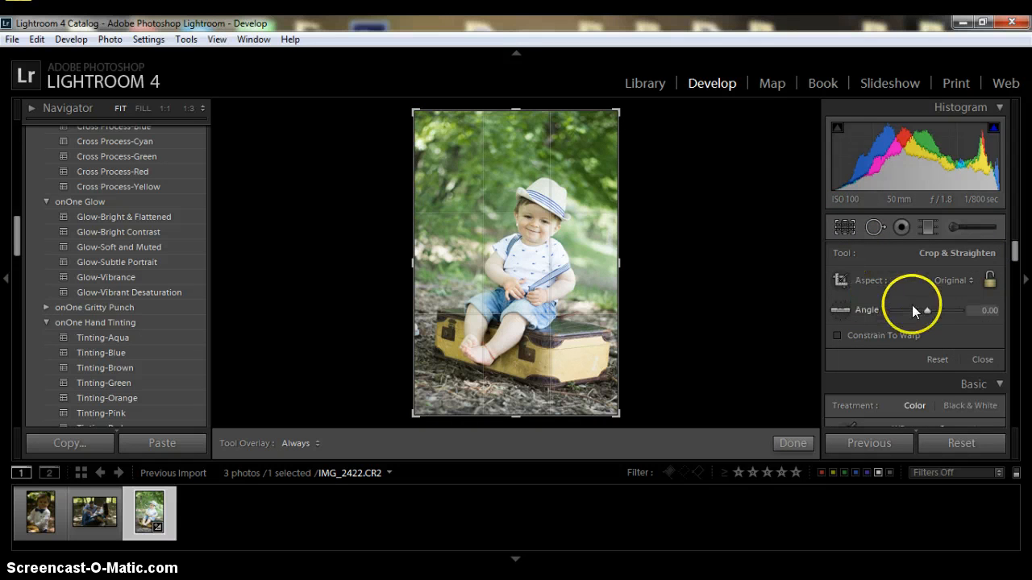
click(926, 311)
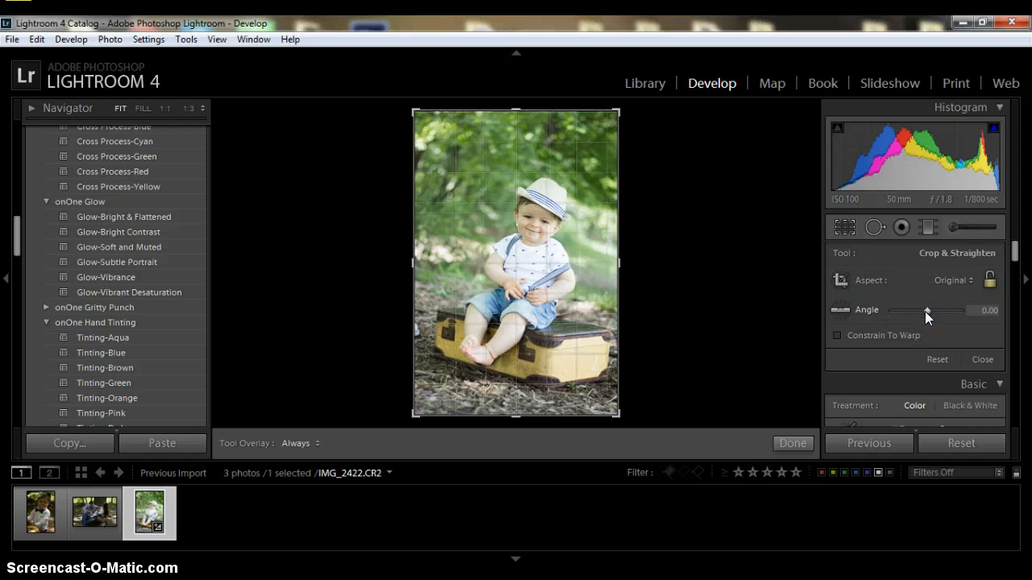
drag(924, 311, 925, 311)
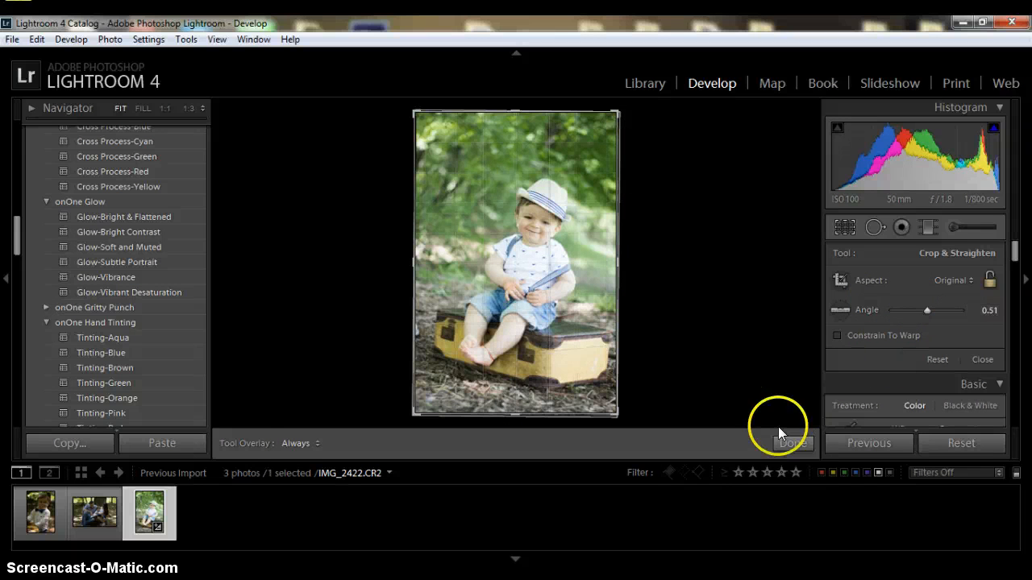
click(786, 445)
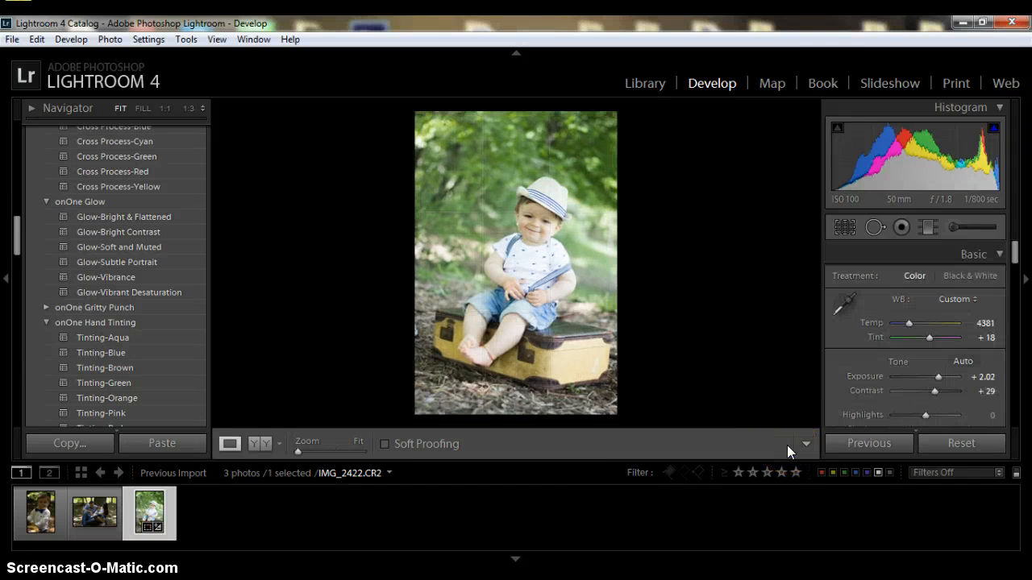